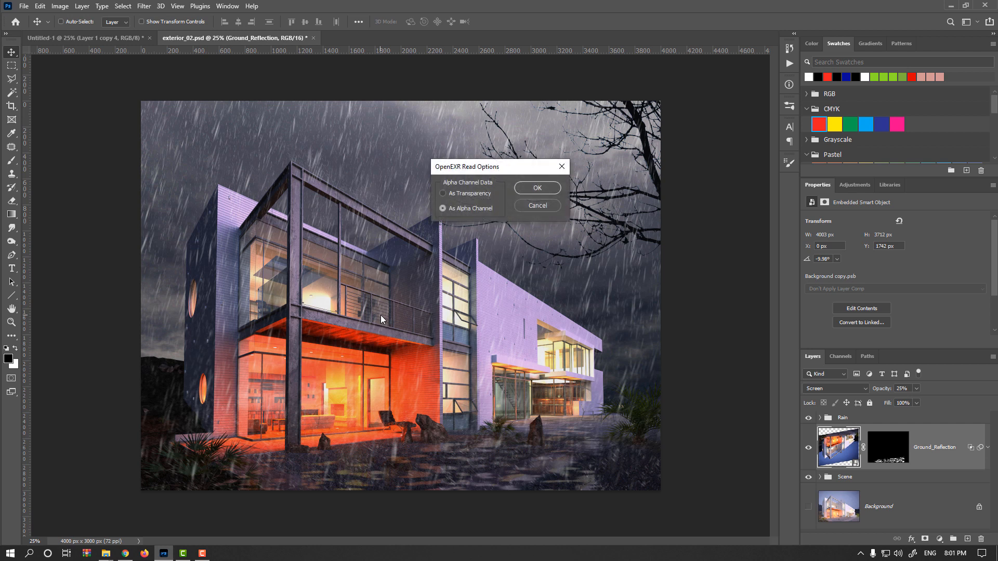
Import the Z-depth EXR with alpha channel data read as an alpha channel and commit its placement
left_click(537, 188)
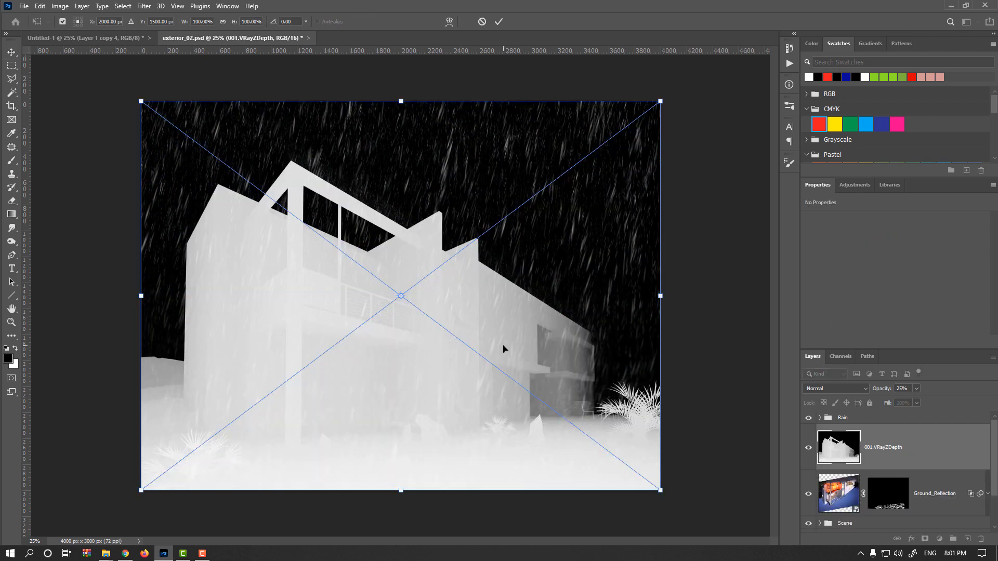
key("Return")
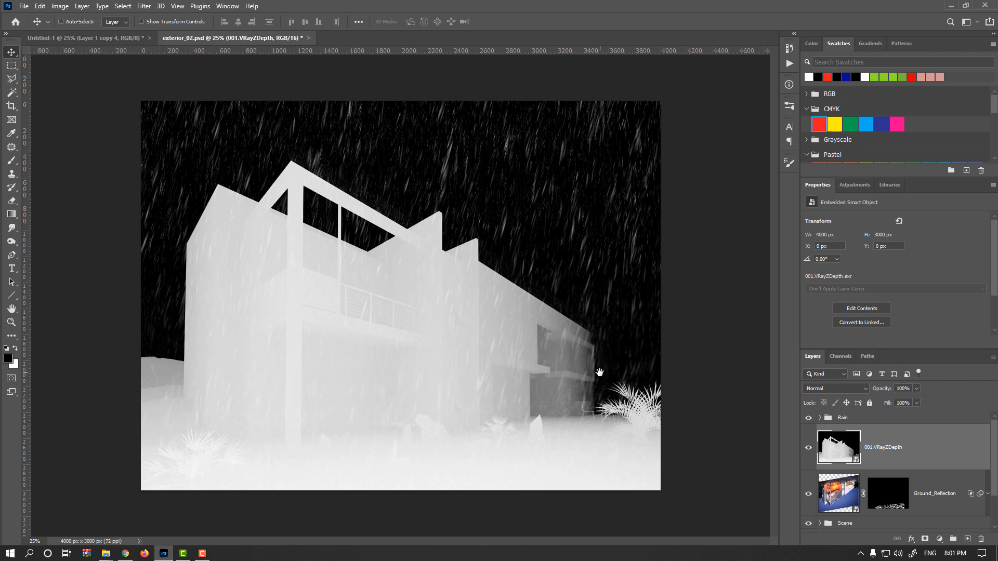
Set the Z-depth layer's blend mode to Screen and apply an Invert adjustment to it
left_click(865, 387)
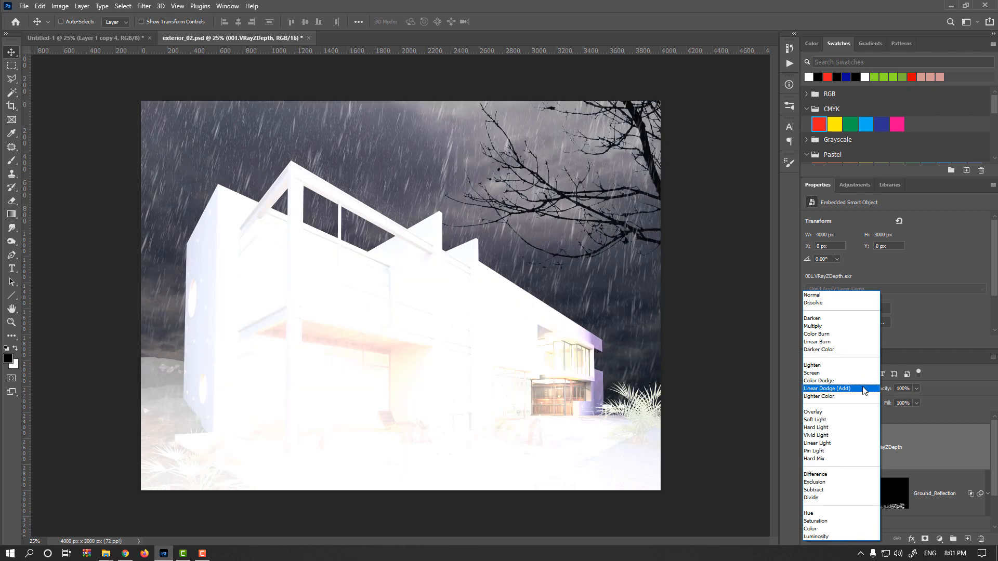
left_click(834, 372)
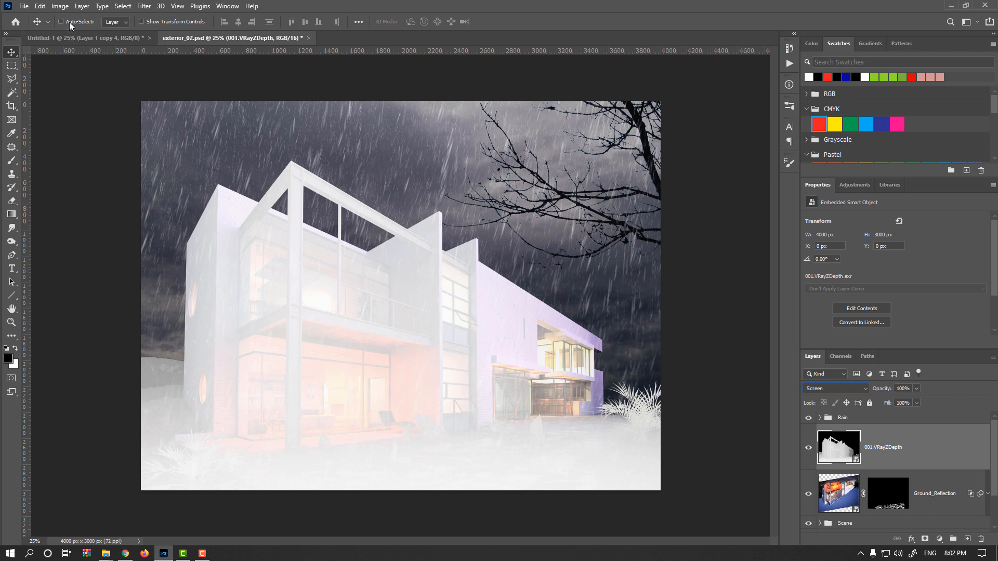
left_click(60, 5)
mouse_move(78, 33)
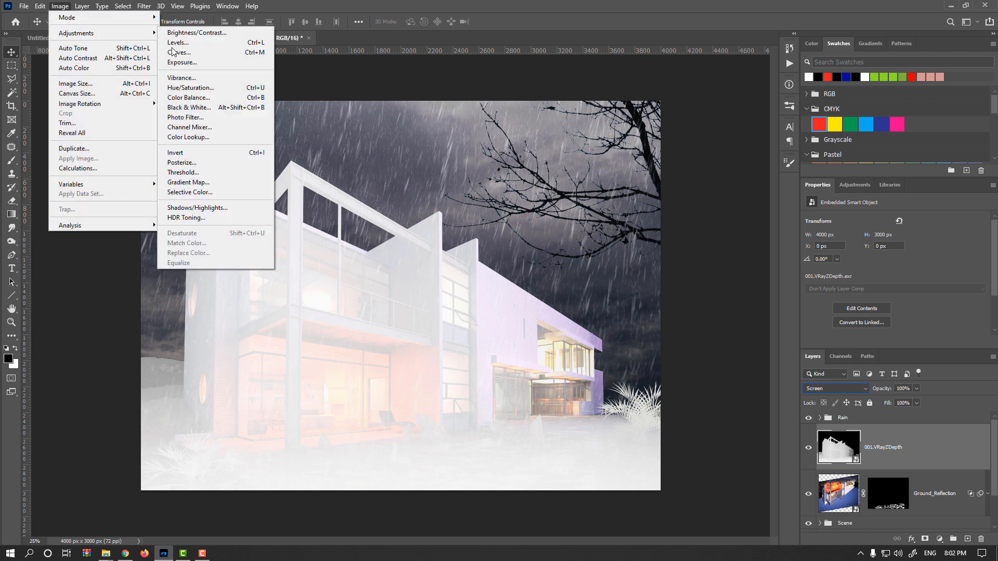
left_click(210, 153)
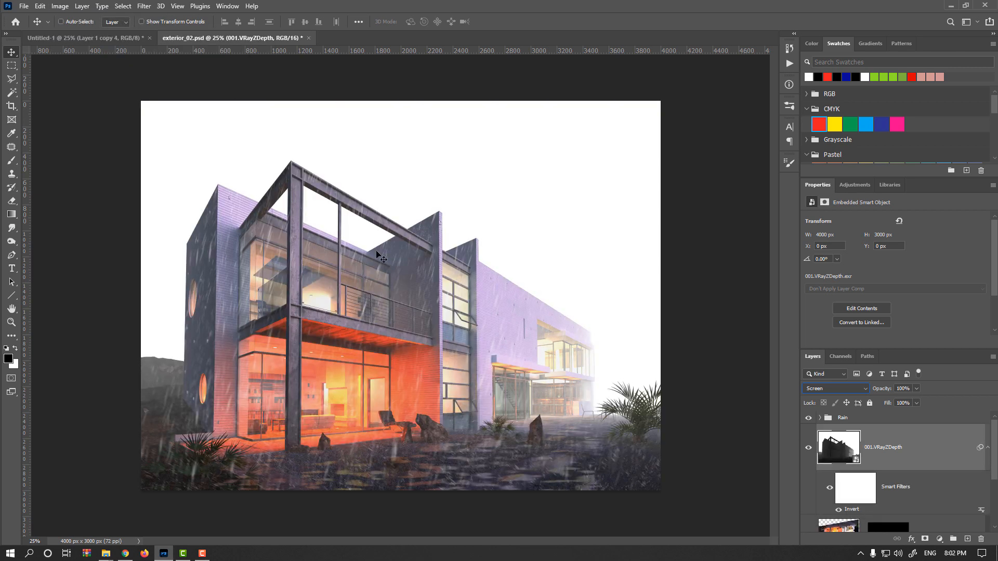
Toggle the Z-depth layer's visibility and its Invert filter to compare the effect
left_click(809, 449)
left_click(809, 449)
left_click(808, 448)
left_click(809, 448)
left_click(838, 511)
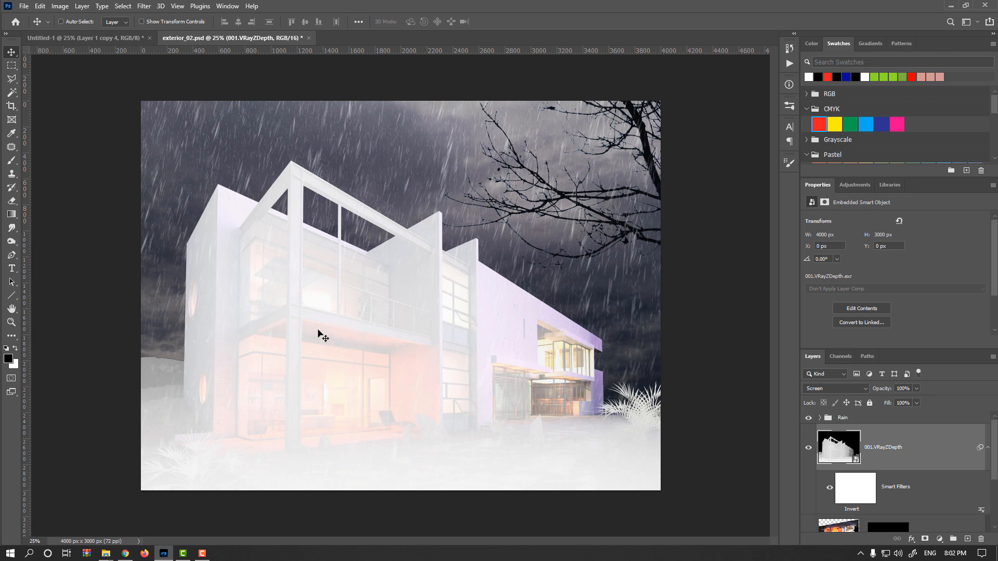
Switch the Z-depth layer to Normal blending and re-enable its smart filters to view the inverted depth map
left_click(843, 389)
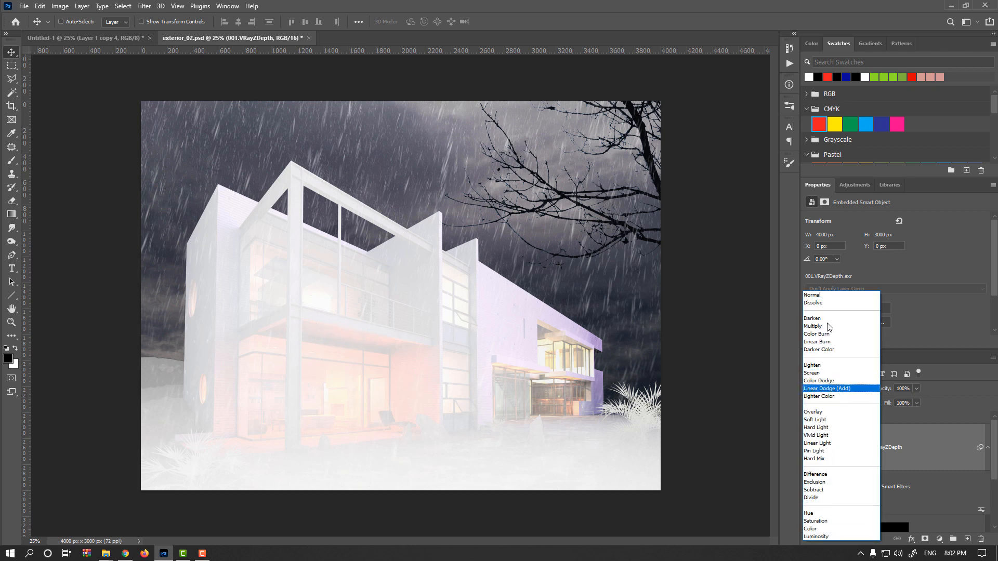
left_click(822, 297)
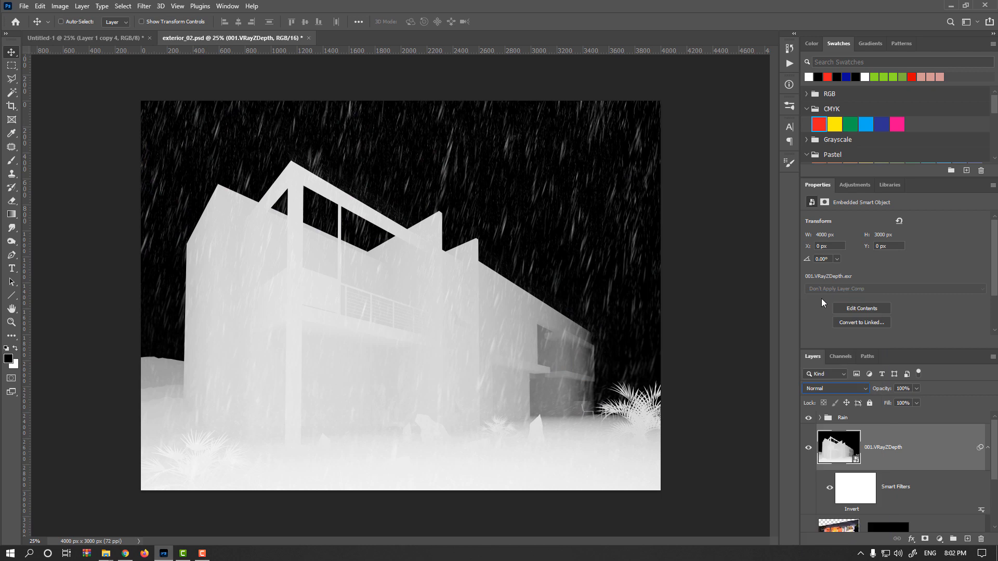
left_click(829, 486)
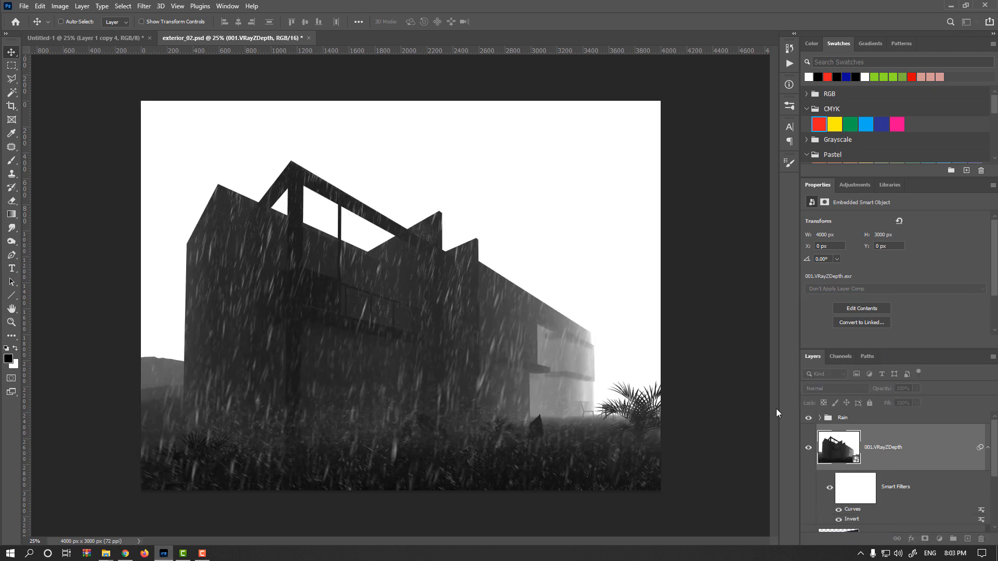
left_click(60, 6)
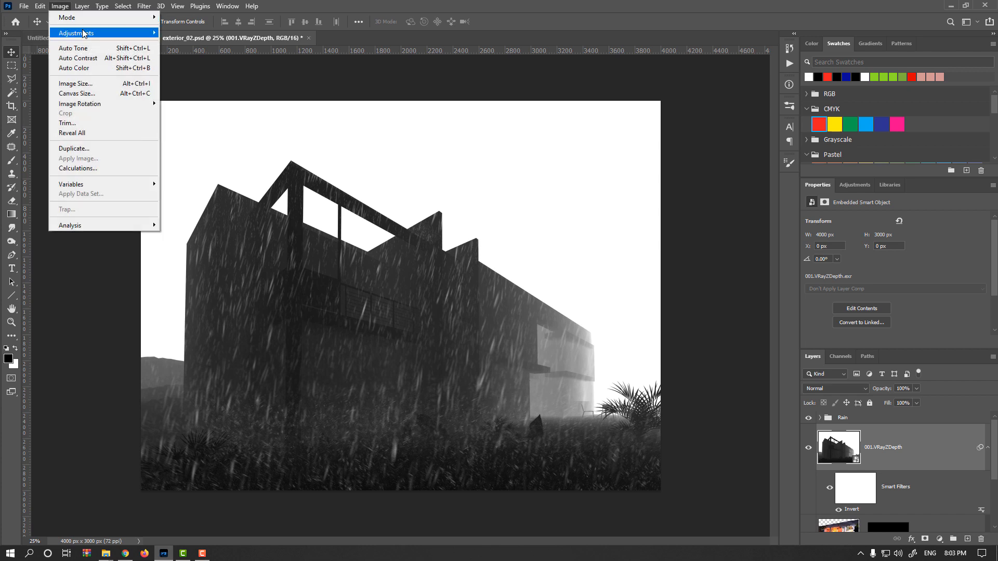
mouse_move(83, 33)
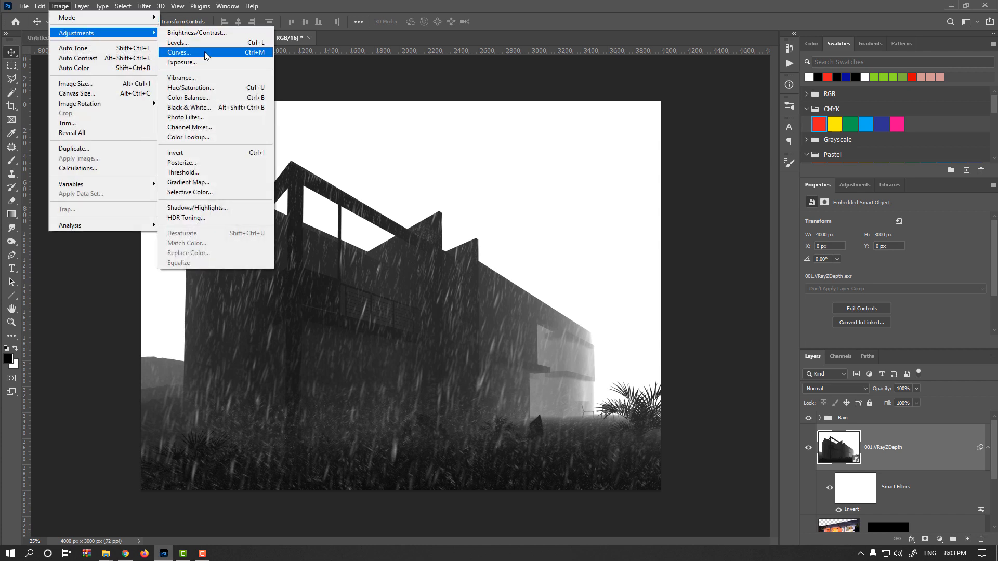
left_click(199, 54)
left_click_drag(683, 141, 795, 51)
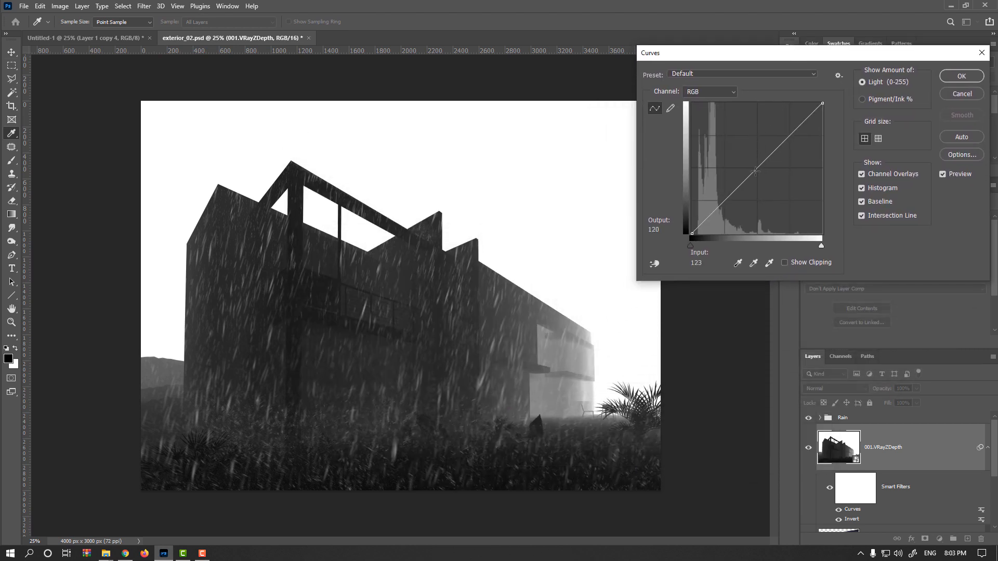
left_click_drag(753, 170, 729, 153)
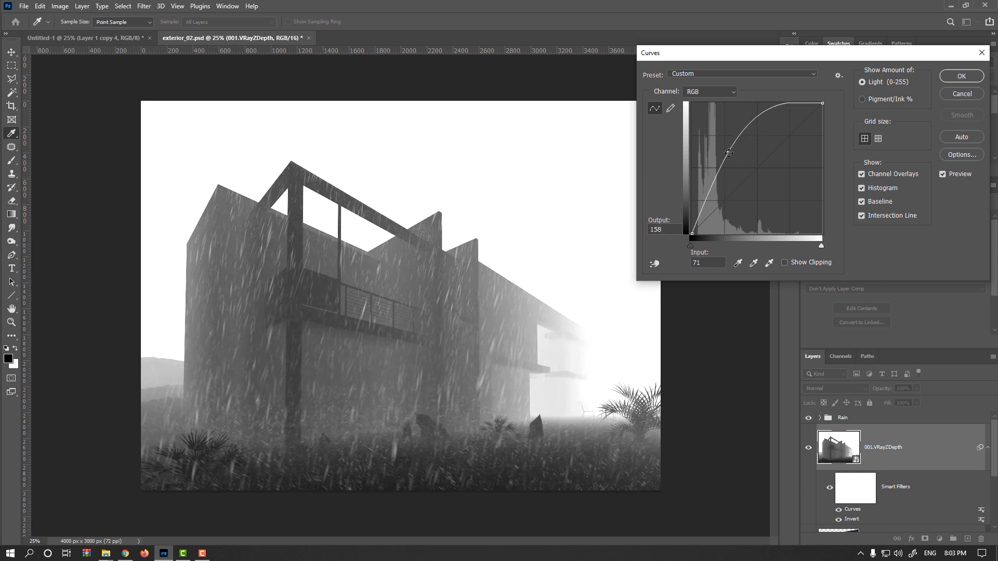
left_click(950, 92)
Set the Z-depth layer back to Screen and apply Curves with a point raised to input 95, output 160
left_click(867, 388)
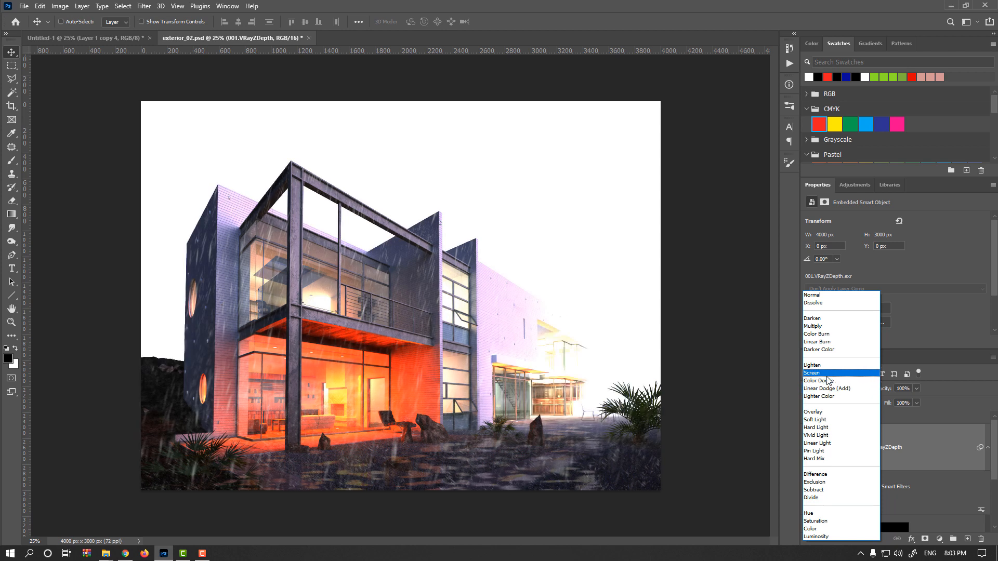
left_click(827, 373)
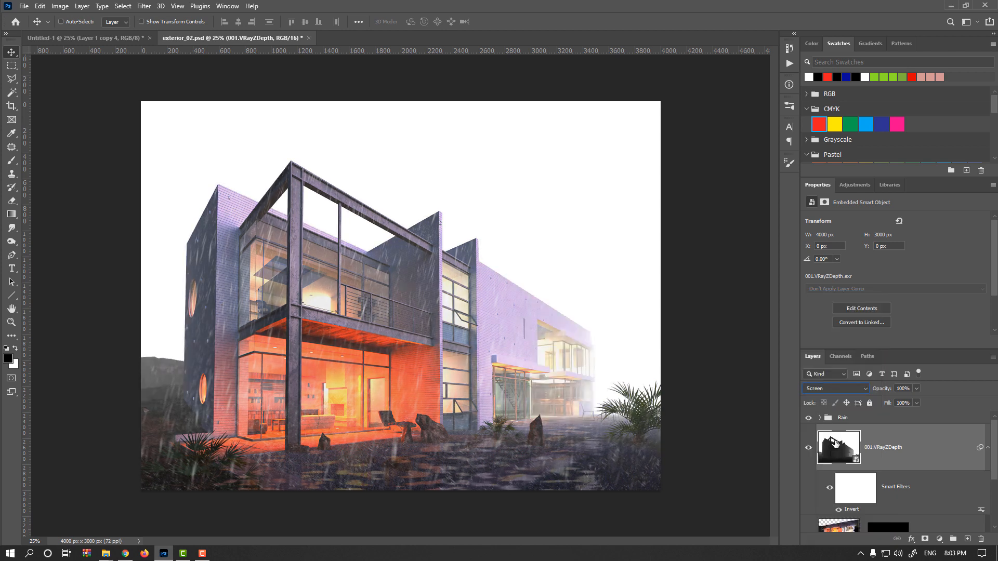
left_click(60, 6)
mouse_move(90, 34)
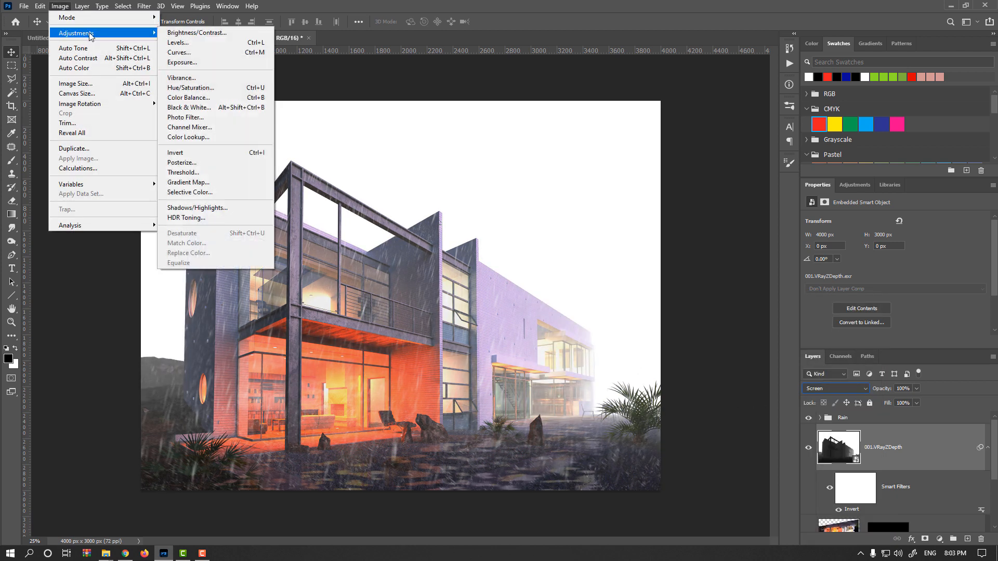
left_click(204, 56)
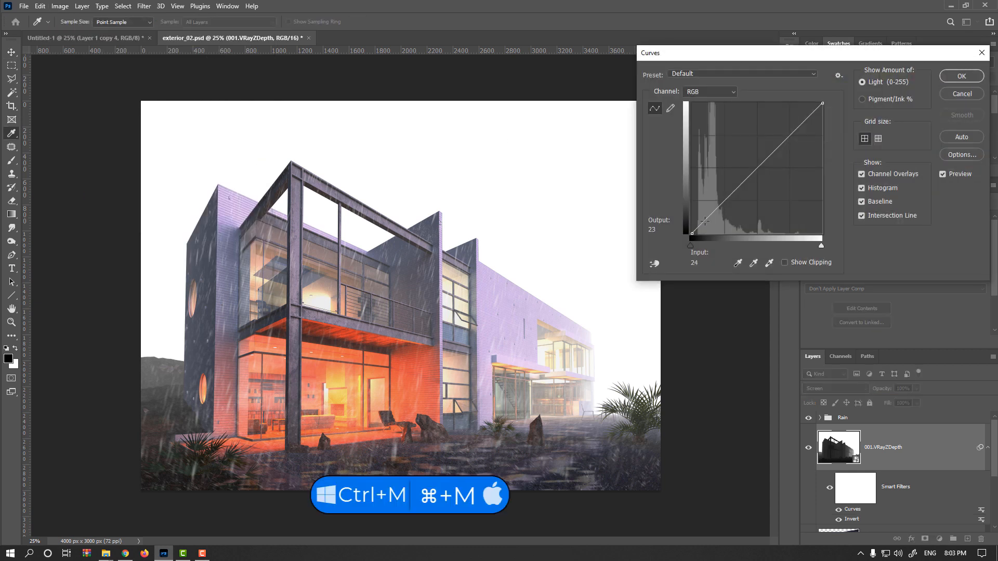
left_click_drag(753, 172, 741, 152)
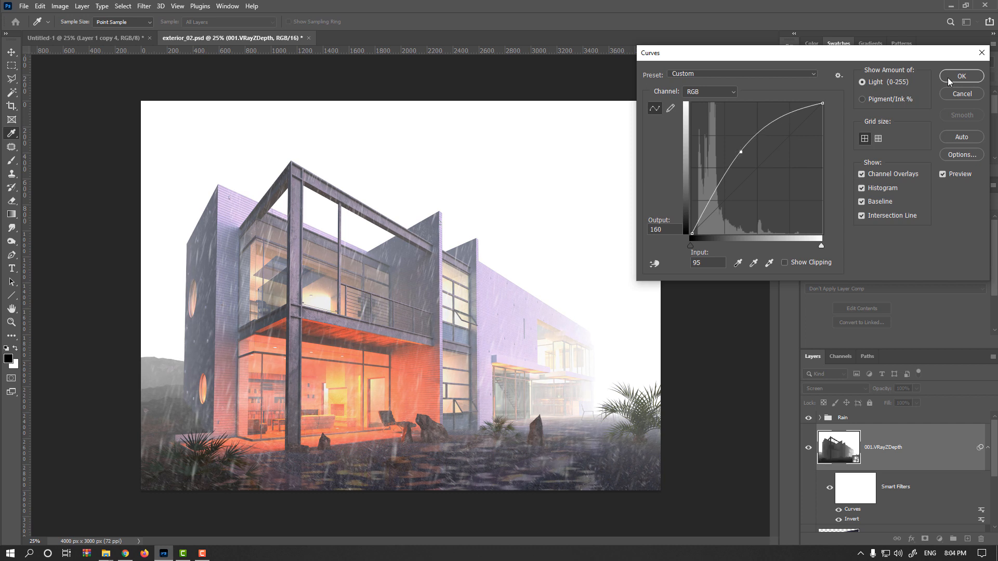
left_click(947, 77)
Lower the Z-depth layer's opacity to 30% and toggle its visibility to compare
left_click_drag(882, 391, 847, 383)
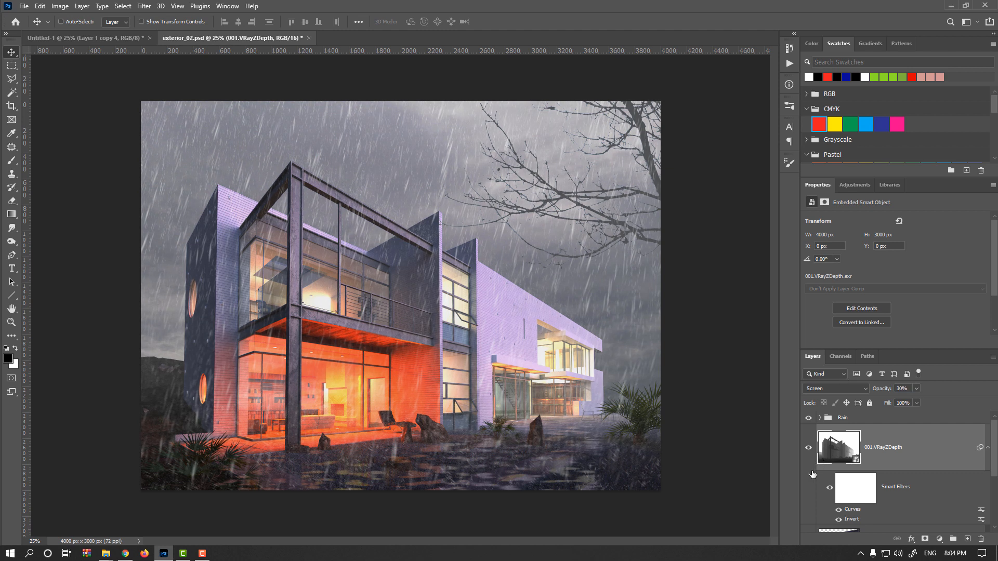
left_click(810, 449)
left_click(810, 449)
Edit the Curves smart filter, moving its point to about input 111, output 115
double_click(861, 514)
mouse_move(737, 159)
left_mouse_down()
mouse_move(720, 166)
mouse_move(702, 143)
mouse_move(798, 206)
mouse_move(714, 130)
mouse_move(748, 167)
mouse_move(744, 175)
mouse_move(777, 197)
mouse_move(748, 175)
left_mouse_up()
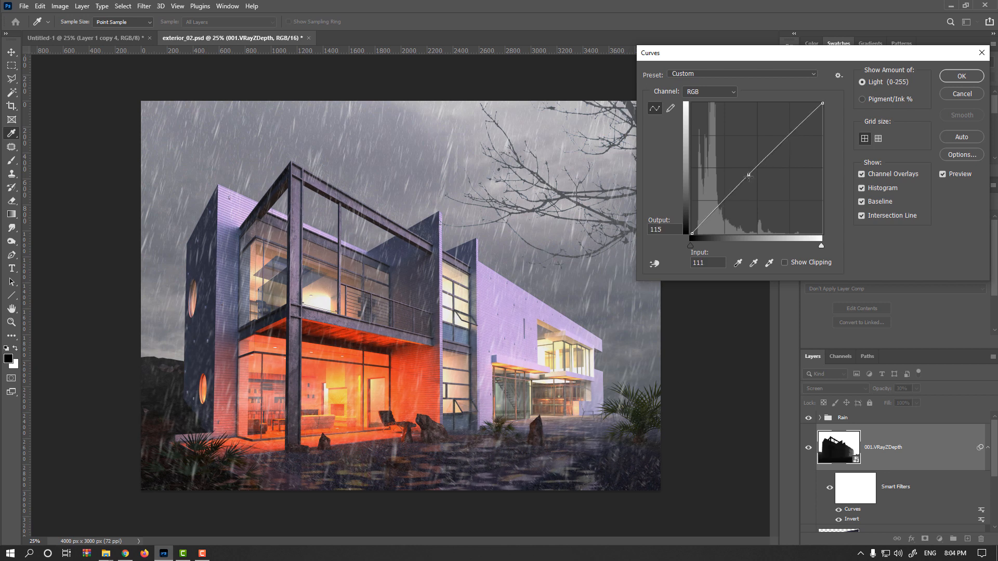
left_click(961, 76)
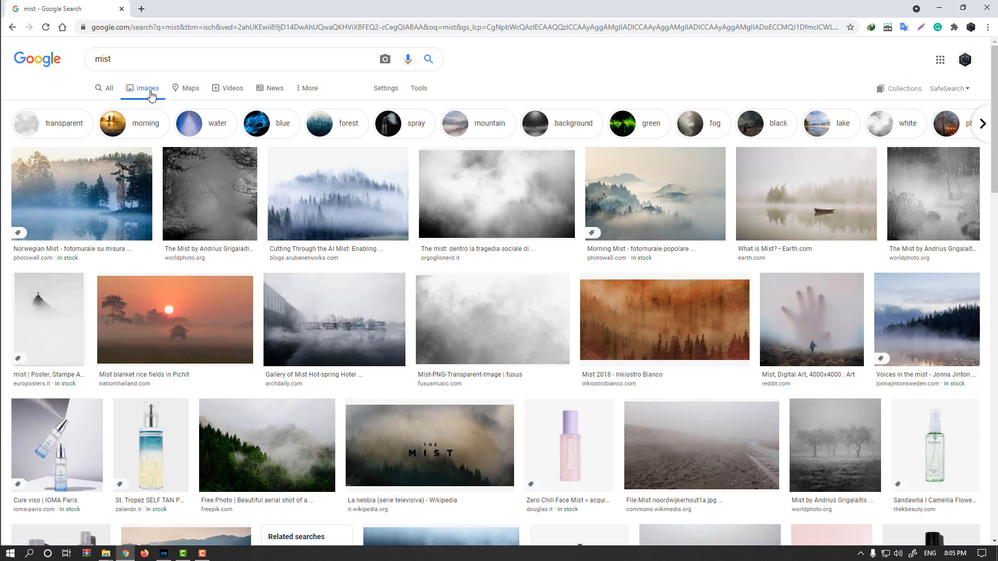
Switch to the browser and look through the Google image results for mist
left_click_drag(131, 60, 69, 63)
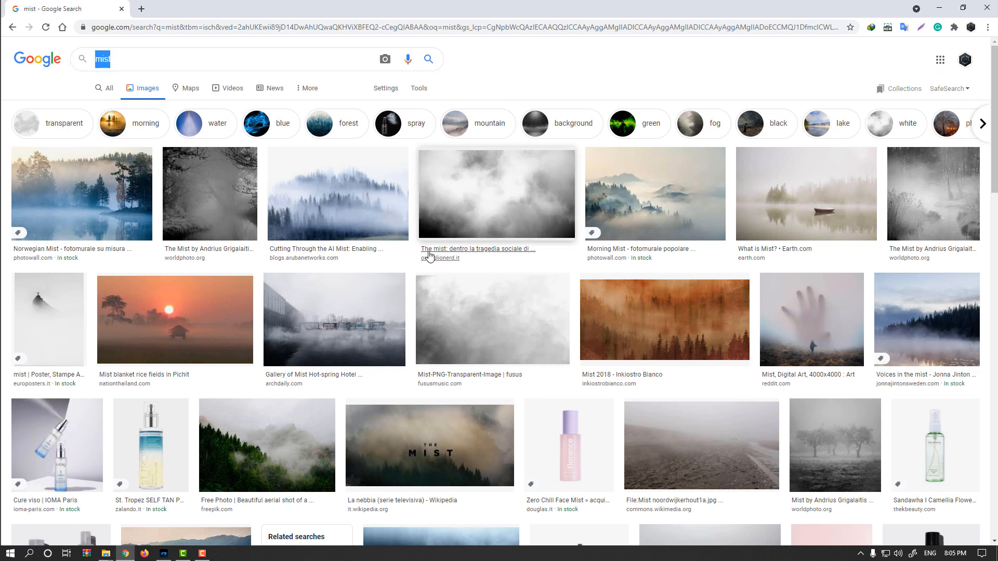
scroll(476, 325, "down", 5)
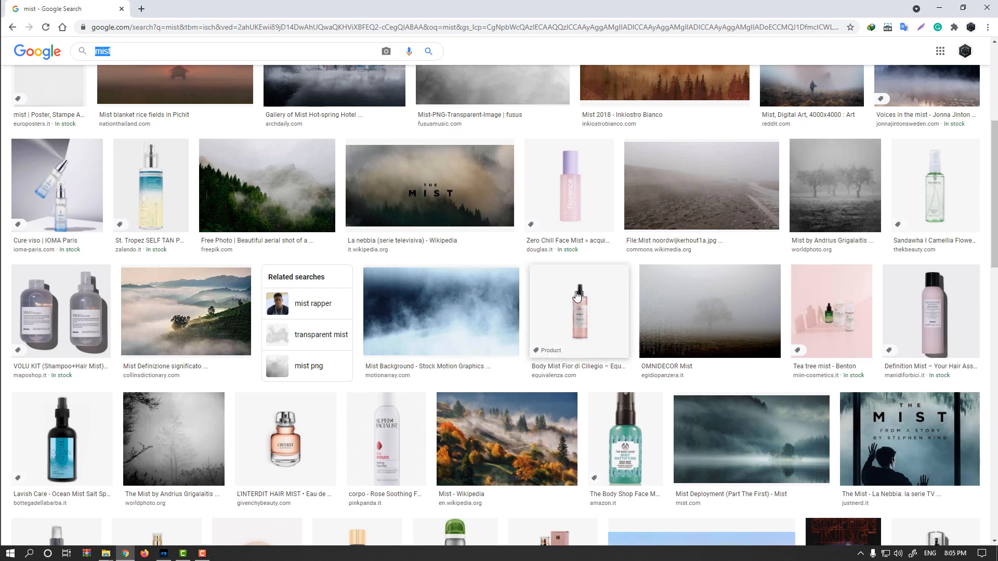
scroll(749, 409, "down", 1)
left_click(748, 409)
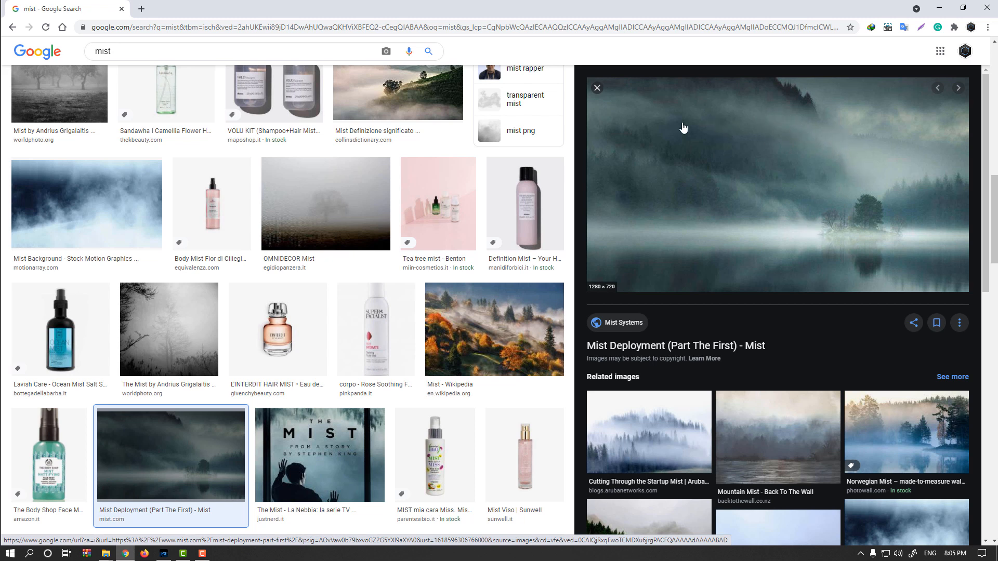
left_click(598, 89)
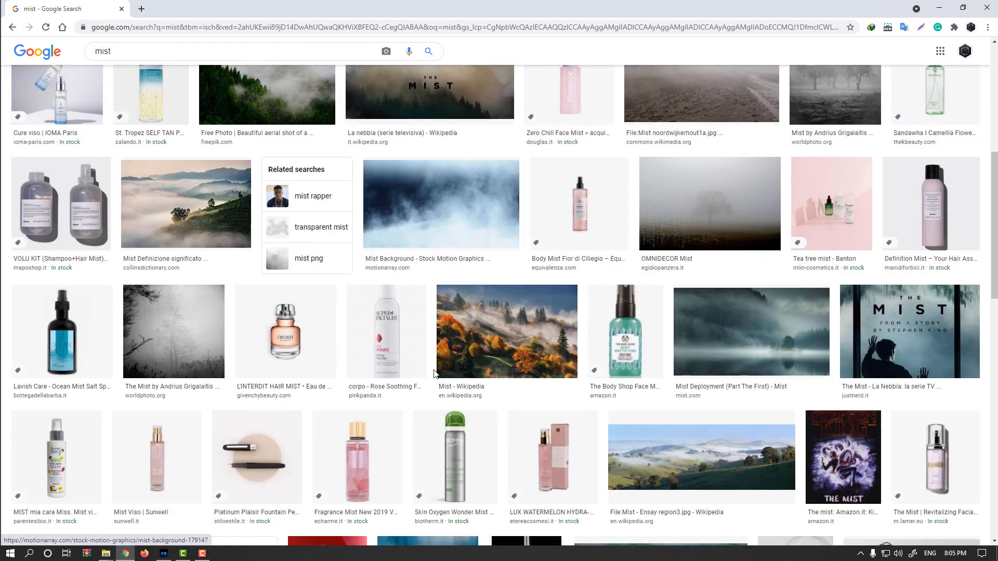
scroll(461, 375, "up", 7)
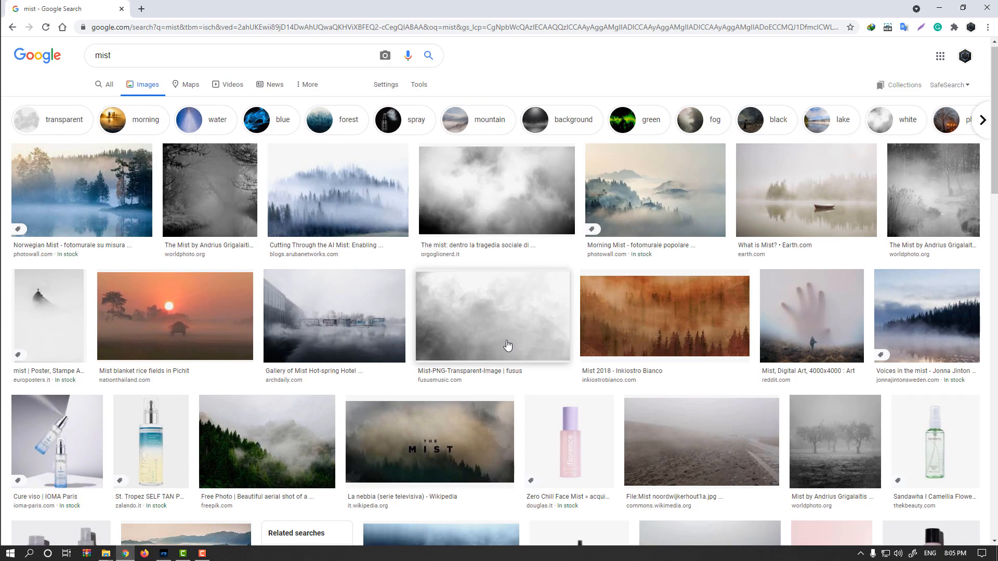
scroll(501, 341, "down", 2)
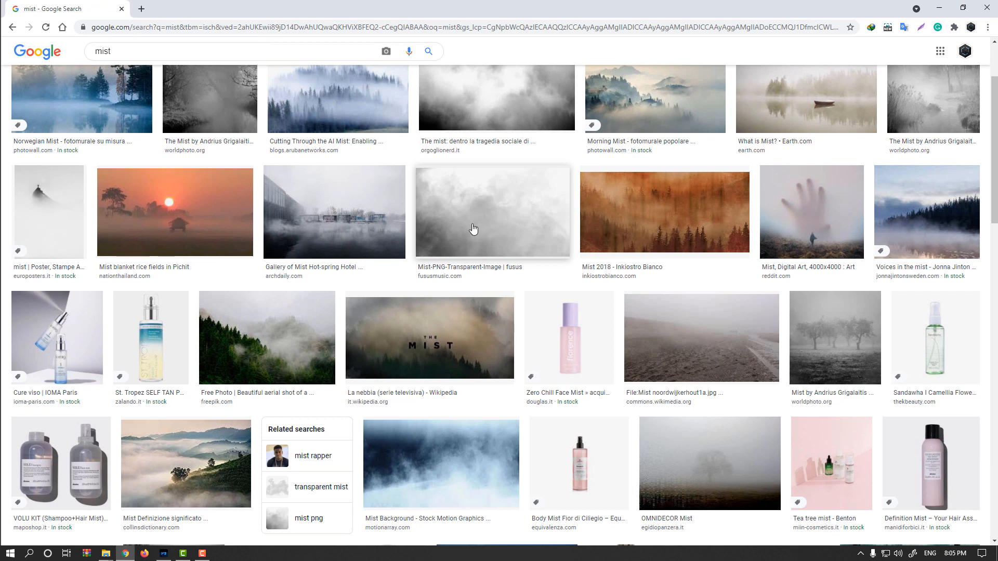
scroll(462, 362, "down", 2)
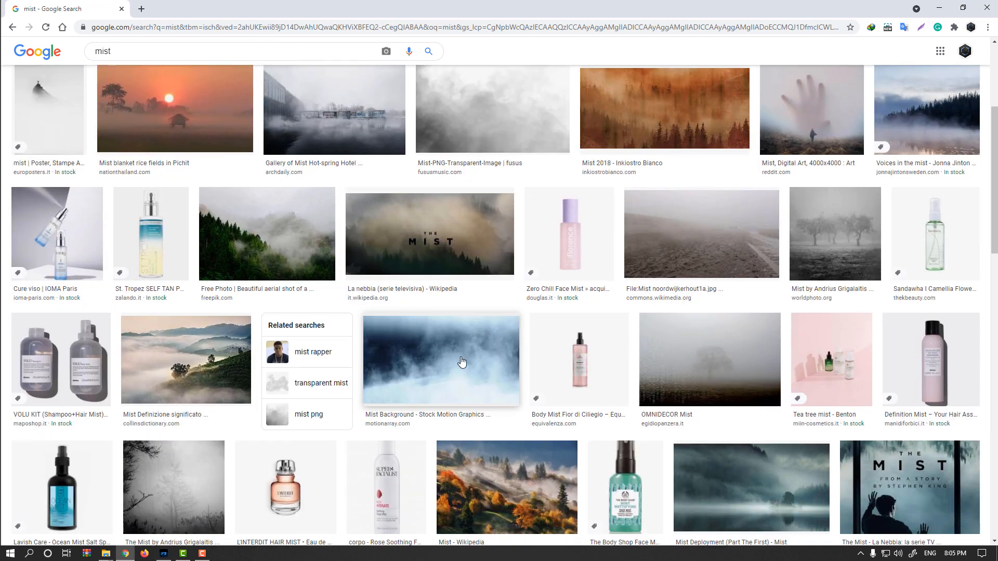
Open the Motion Array mist background result and copy the image
left_click(451, 349)
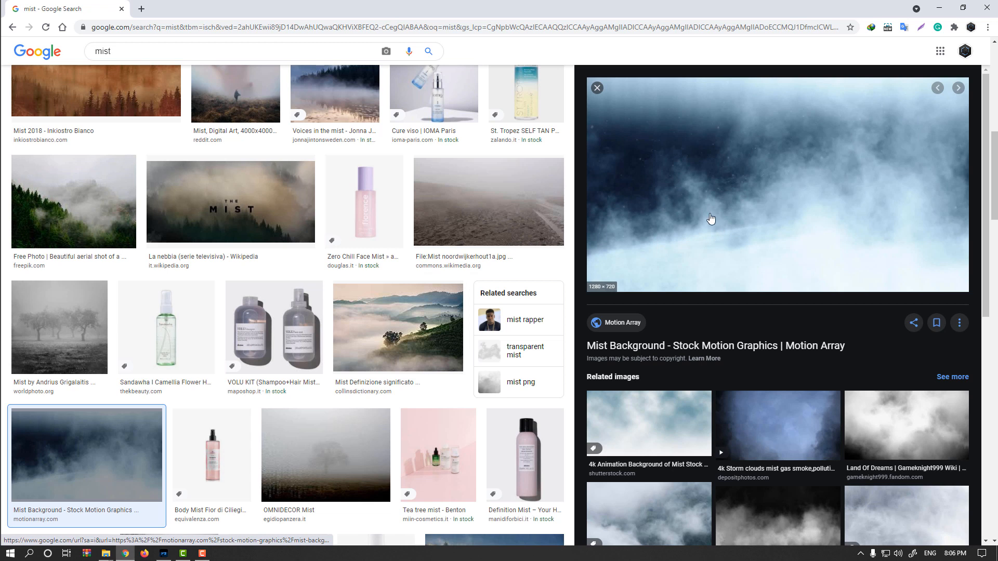
right_click(715, 184)
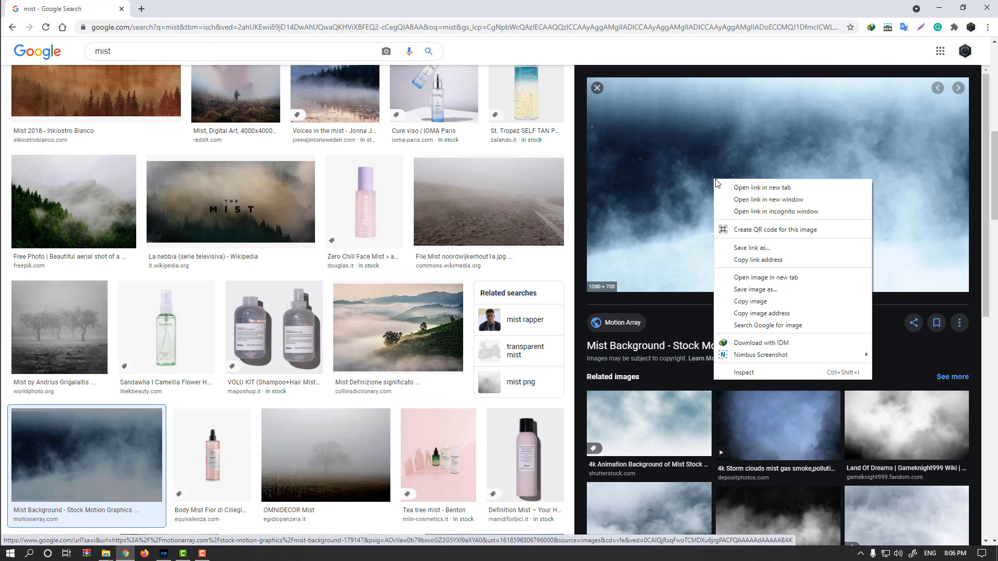
left_click(752, 303)
Return to Photoshop and paste the mist image as a new layer
left_click(164, 554)
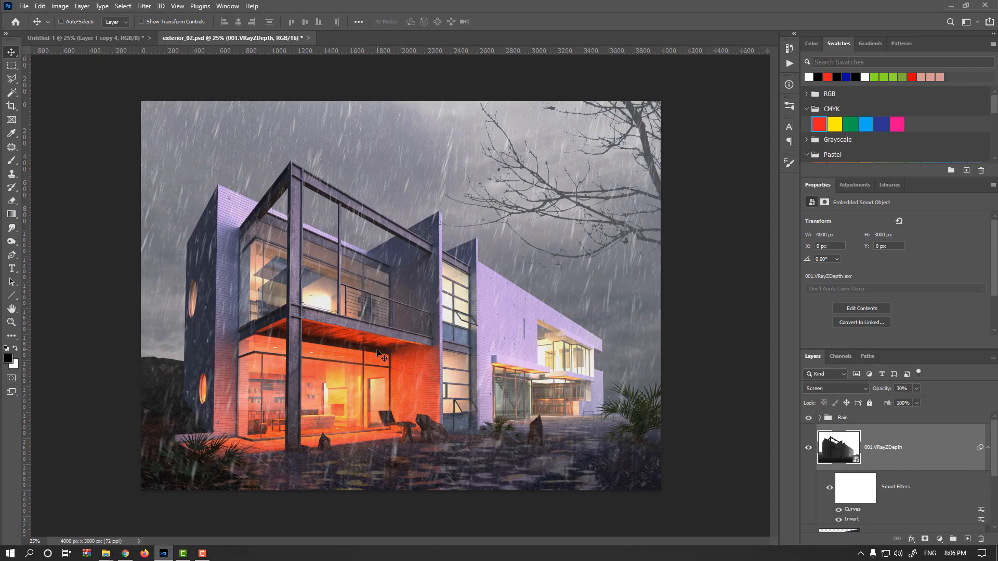
key("ctrl+v")
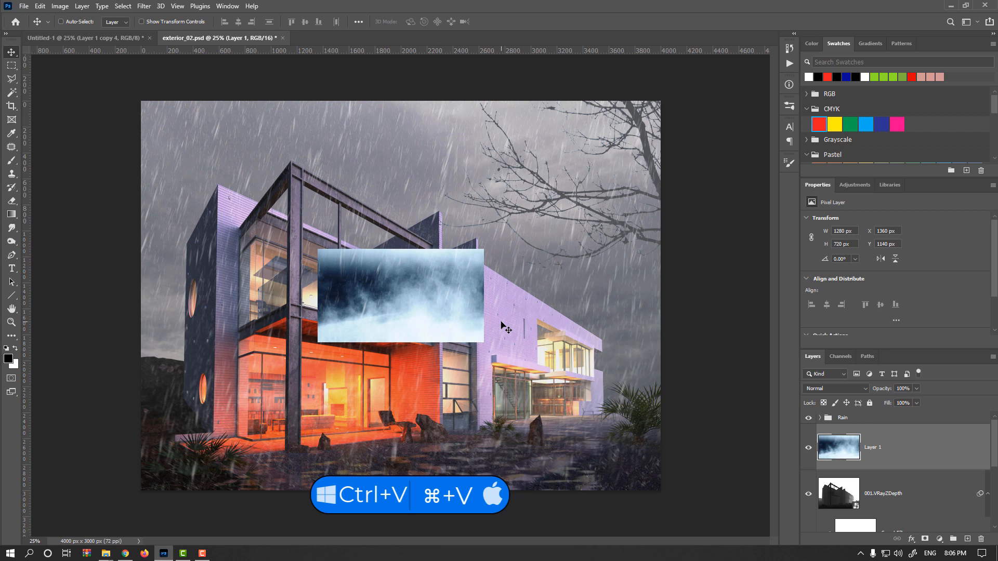
Scale the pasted mist image up so it covers the whole canvas
key("ctrl+t")
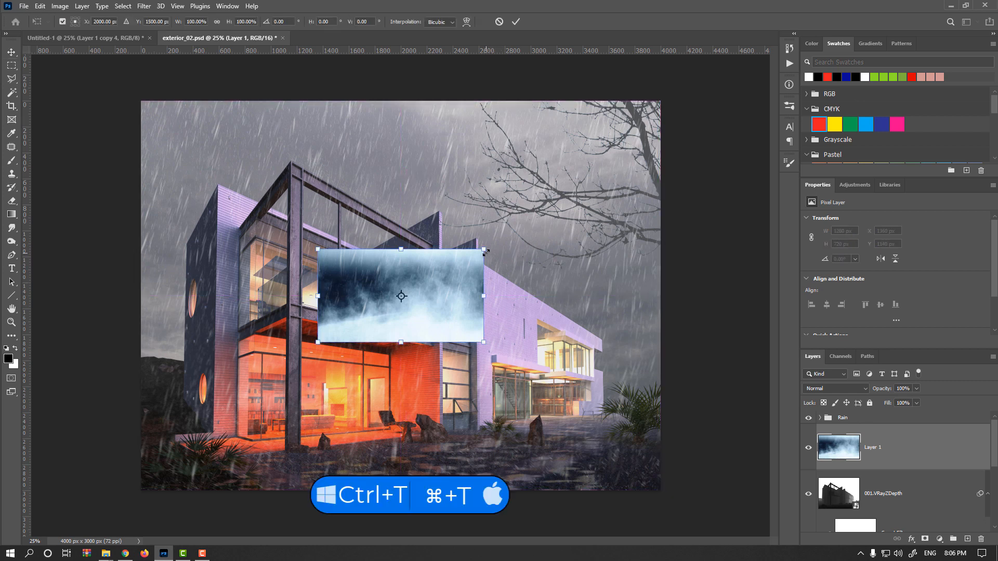
left_click_drag(485, 250, 733, 77)
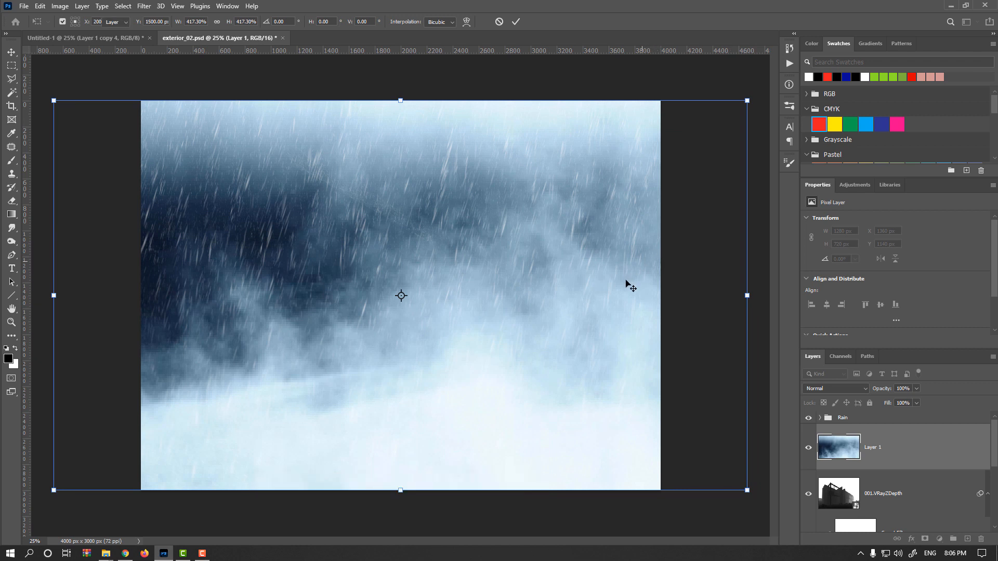
key("Return")
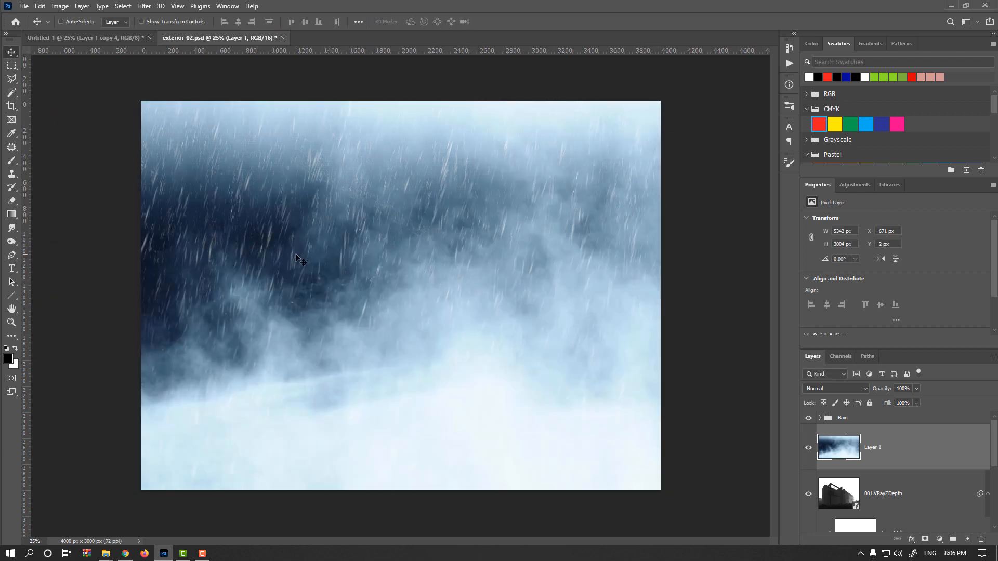
Try desaturating the mist layer and undo the desaturation
left_click(60, 7)
mouse_move(78, 32)
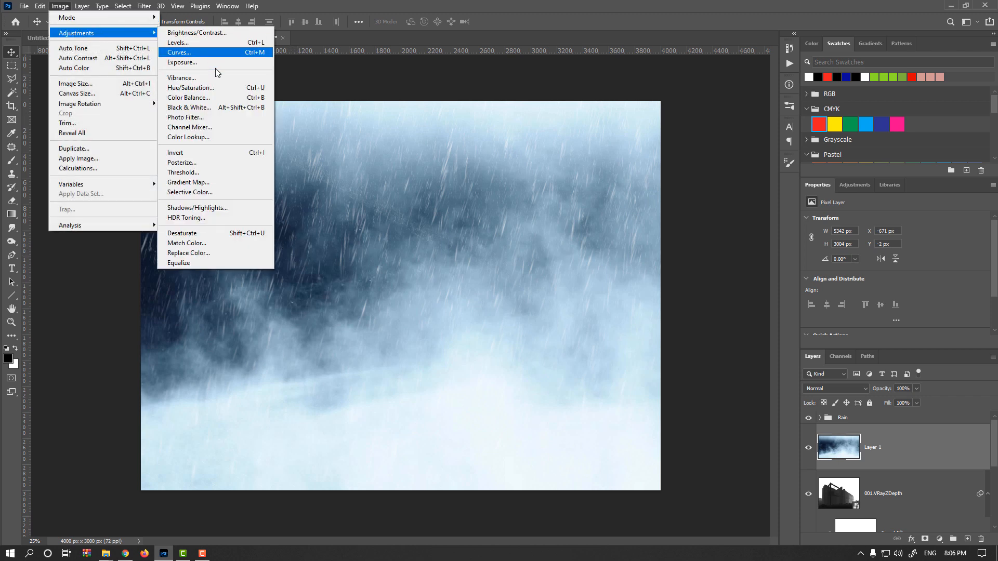
left_click(210, 234)
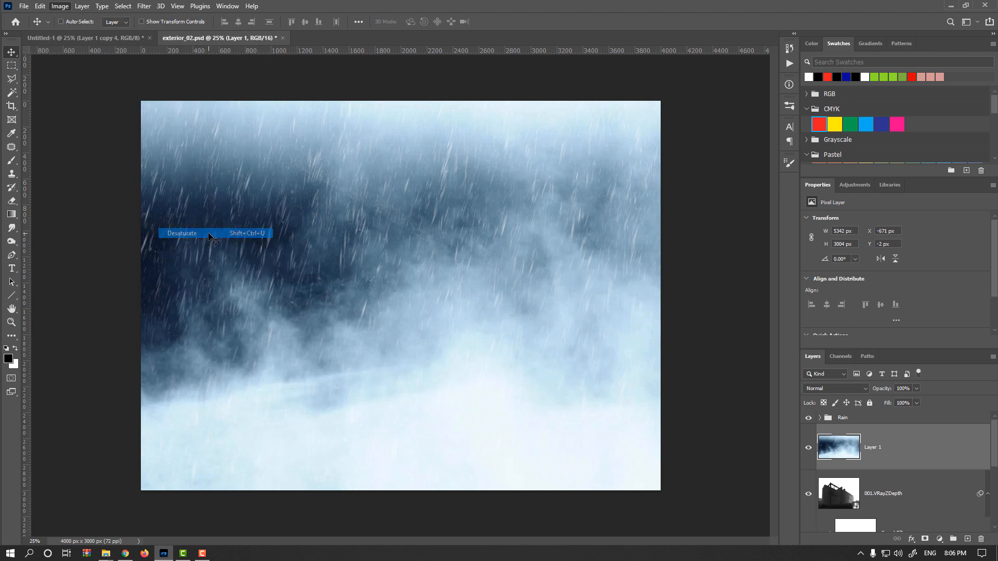
key("ctrl+z")
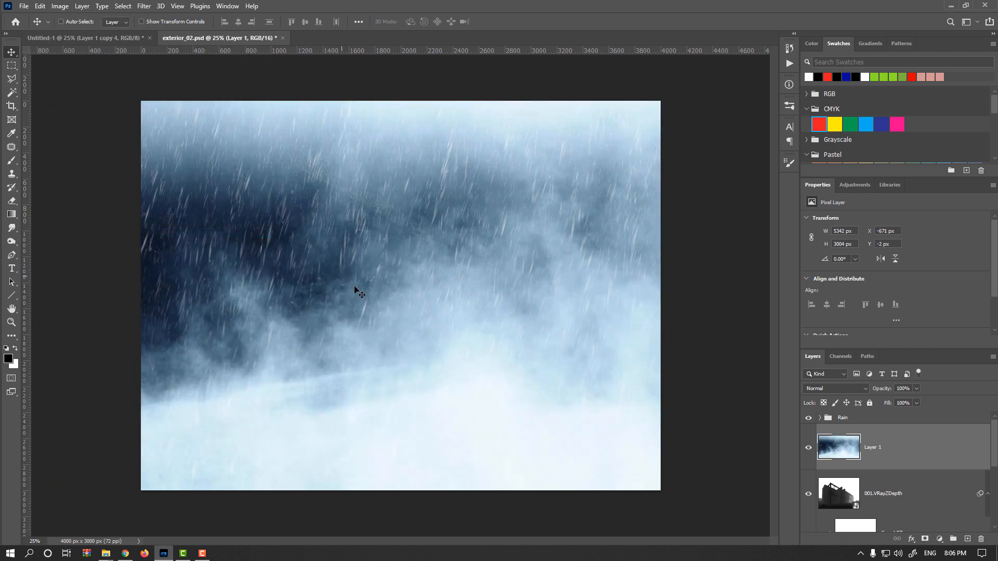
Set the mist layer's blend mode to Screen and its opacity to 15%
left_click(859, 389)
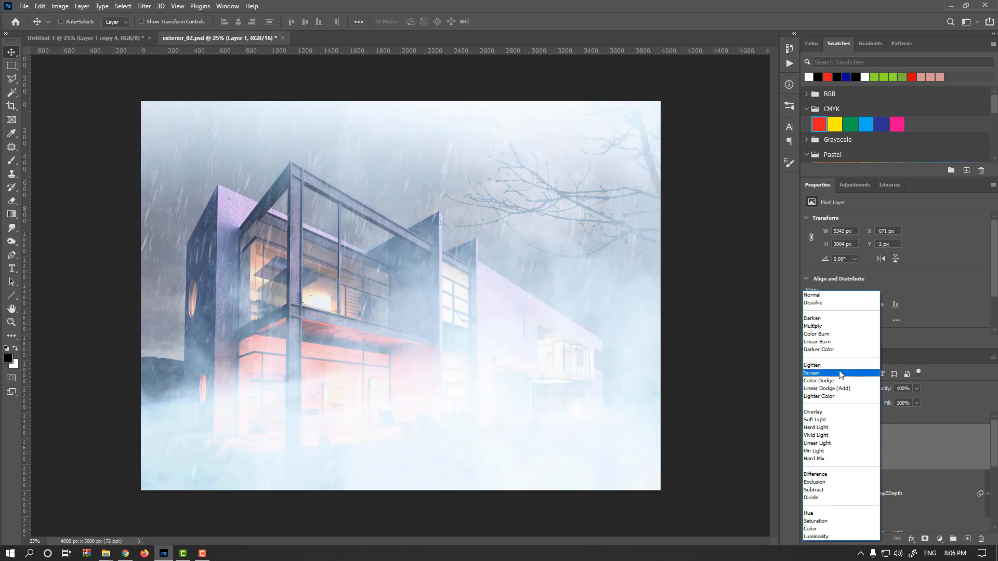
left_click(841, 373)
left_click_drag(887, 390, 844, 390)
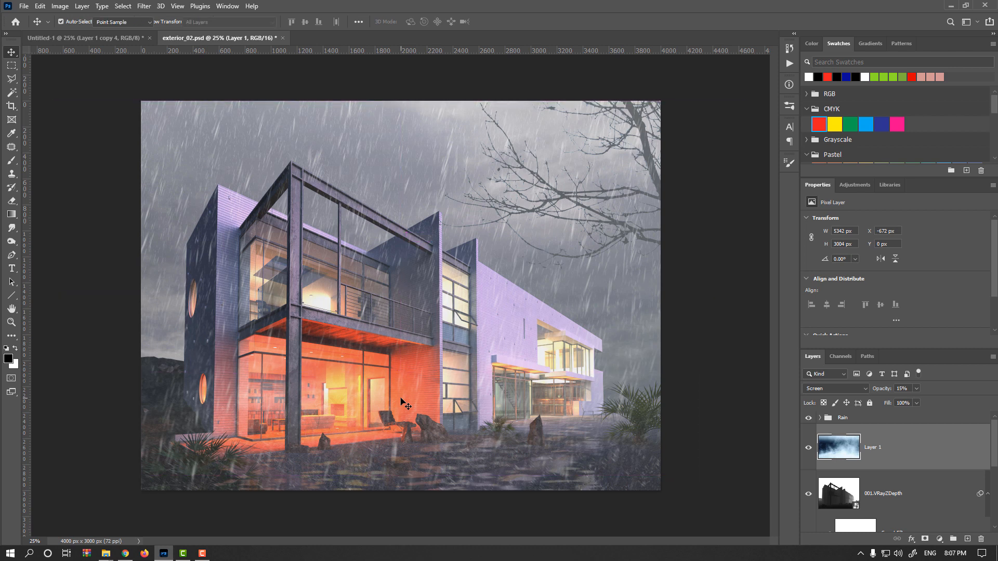
Apply Levels to the mist layer with input black at 130 and input white at 194
key("ctrl+l")
left_click_drag(608, 261, 675, 261)
left_click_drag(740, 261, 708, 263)
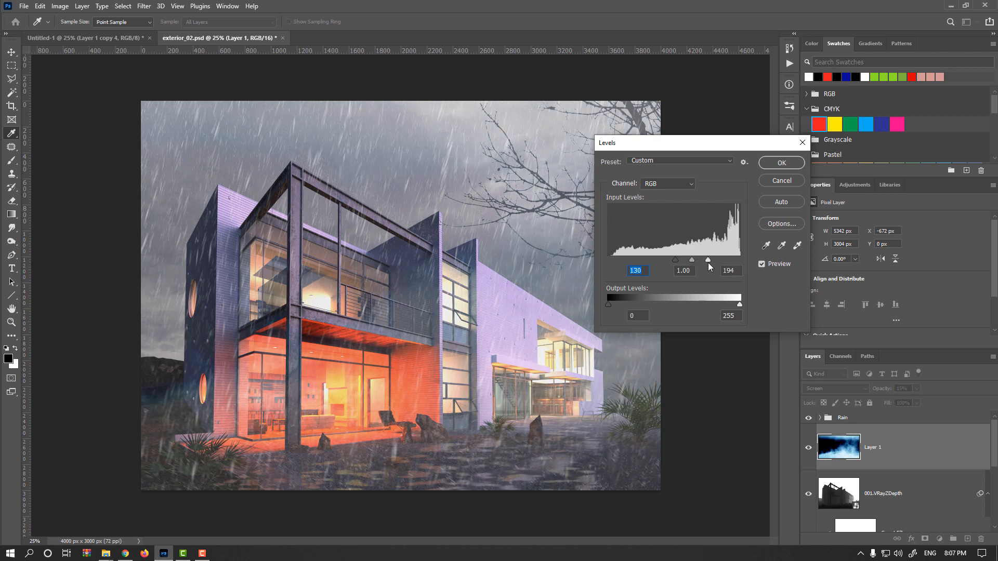
left_click(688, 260)
left_click(780, 163)
Lower the mist layer's saturation to -90 with Hue/Saturation
scroll(185, 402, "up", 2)
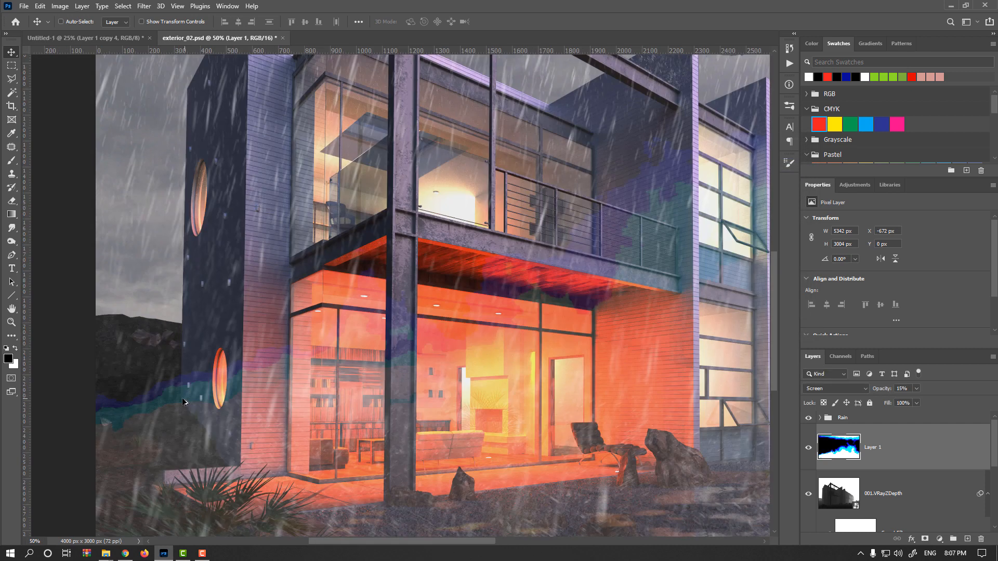
left_click_drag(218, 414, 299, 405)
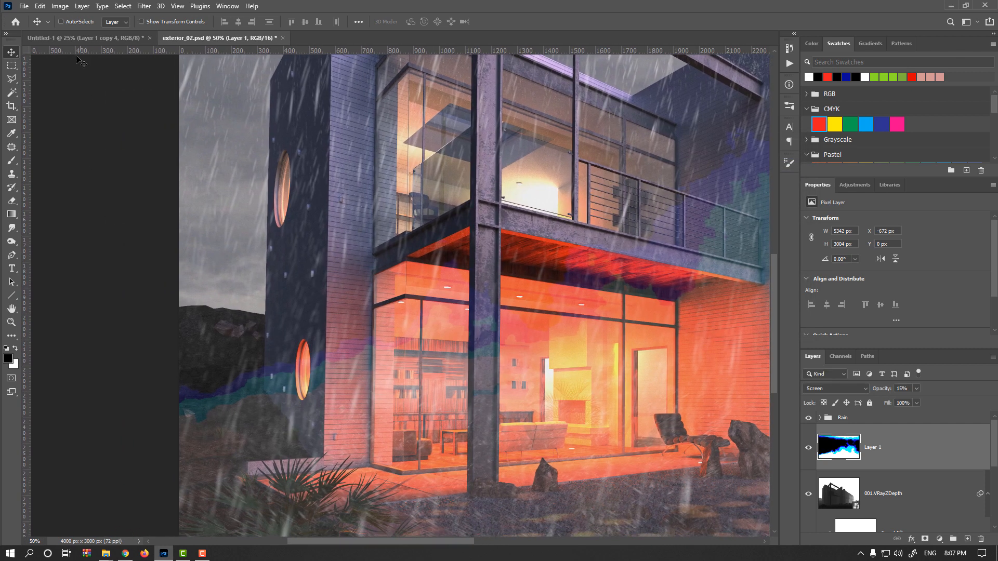
left_click(60, 6)
mouse_move(81, 34)
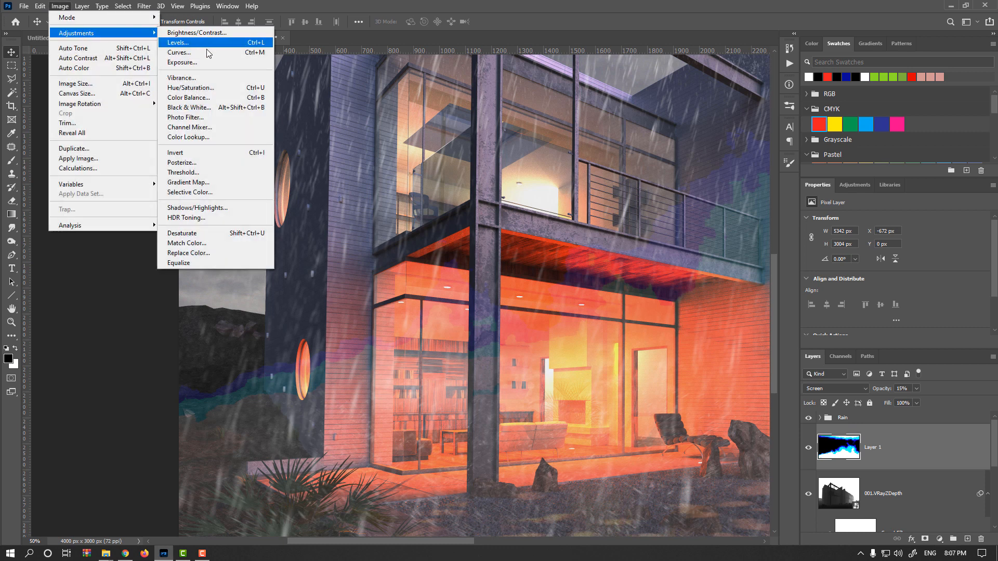
left_click(208, 88)
left_click_drag(655, 182, 606, 182)
left_click(612, 183)
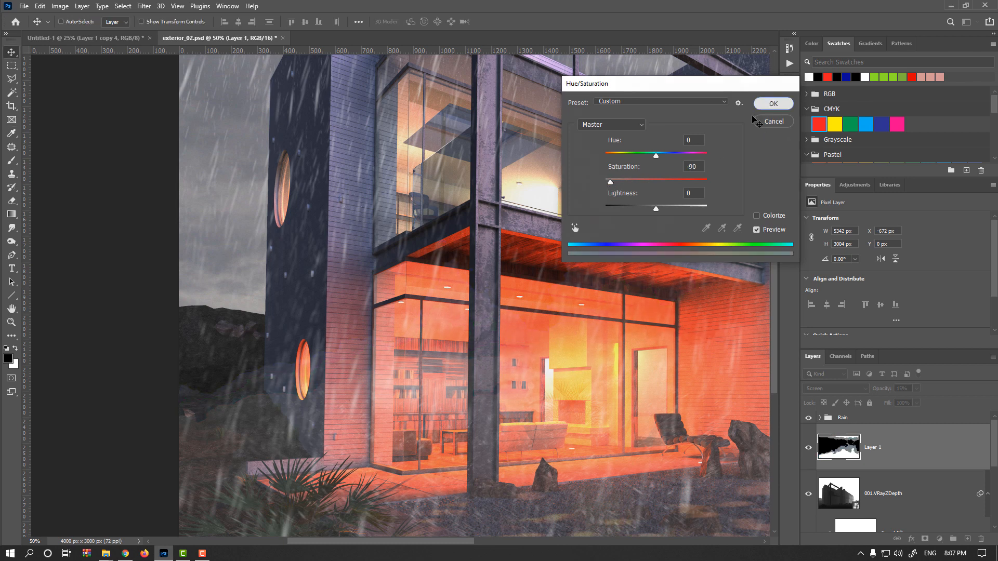
left_click(774, 103)
Solo the mist layer to inspect it on its own, then restore the other layers
left_click(809, 447, "alt")
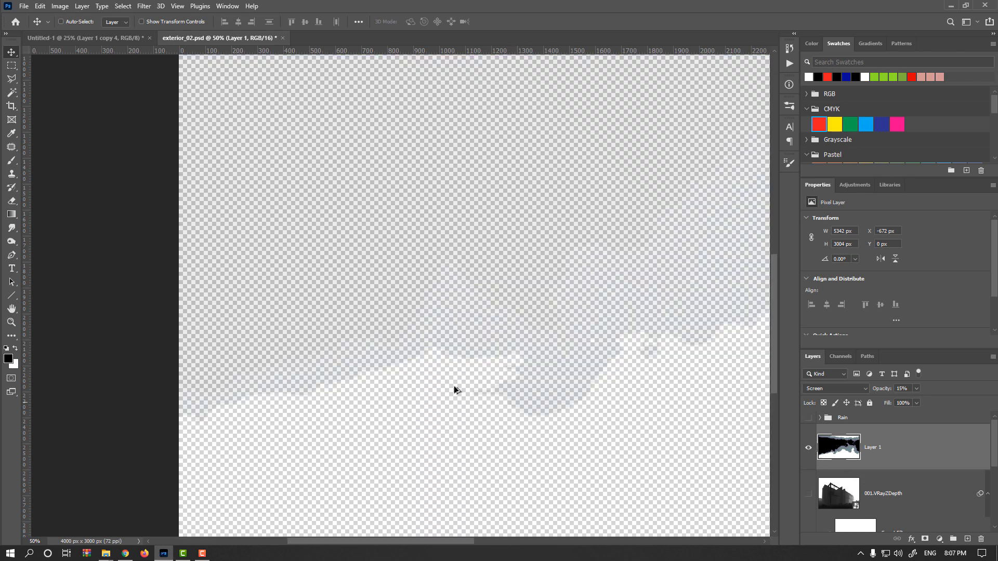
left_click(809, 447, "alt")
key("ctrl+minus")
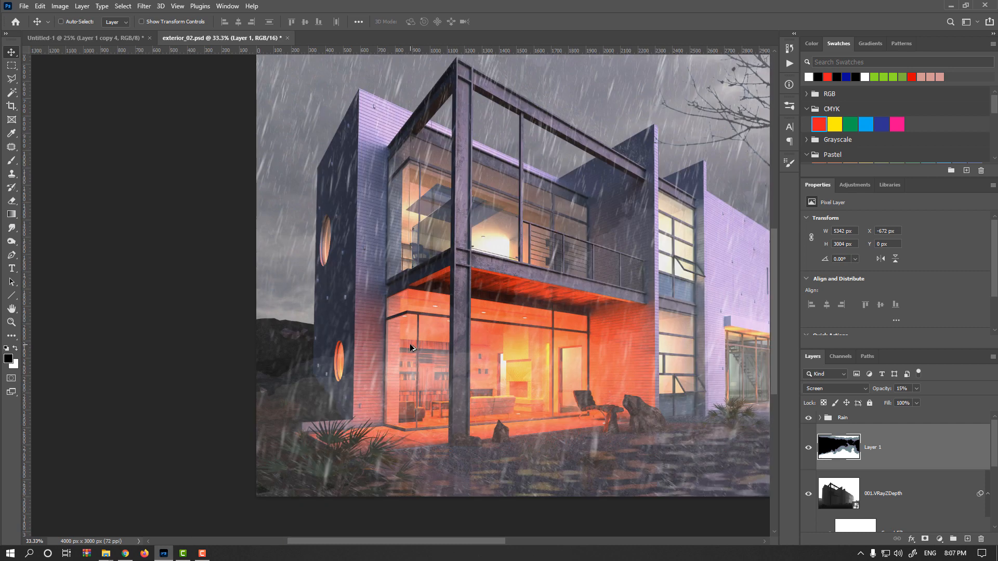
left_click_drag(413, 345, 228, 346)
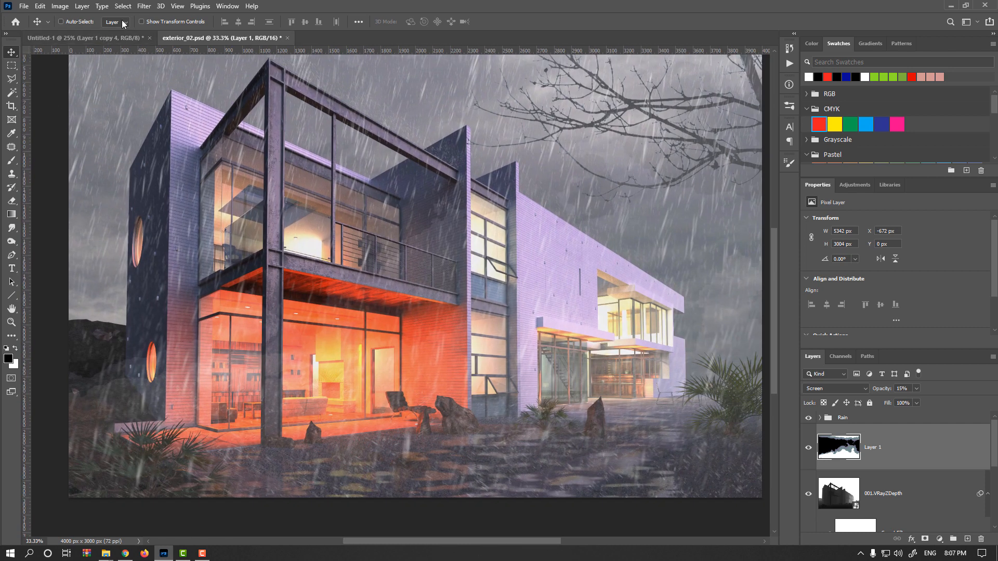
left_click(144, 6)
mouse_move(201, 137)
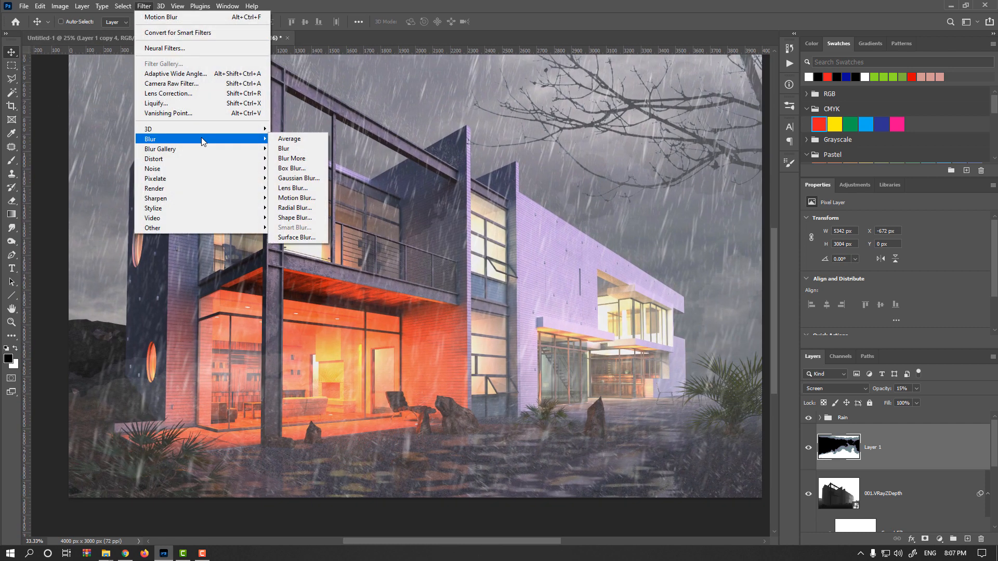
left_click(301, 178)
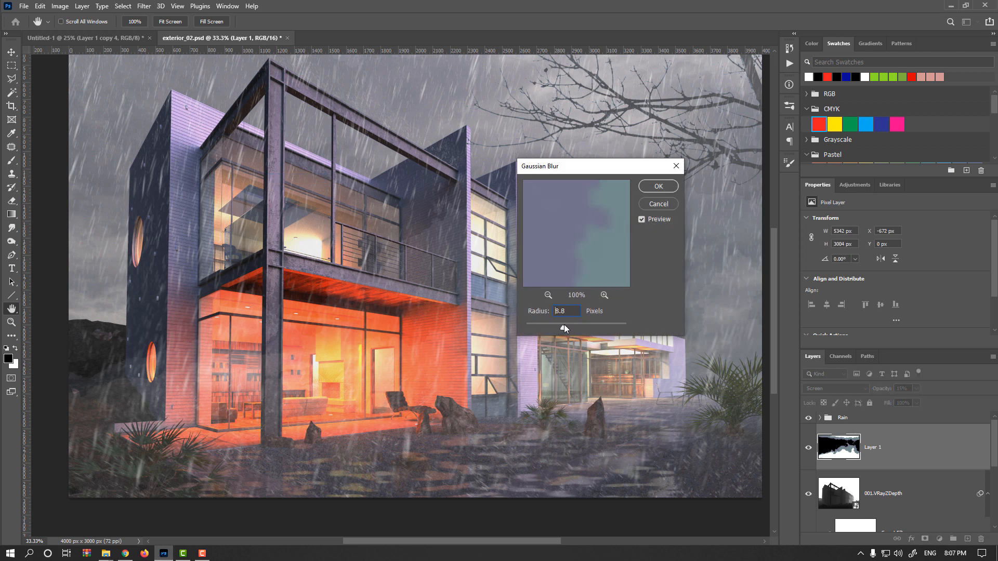
left_click(658, 204)
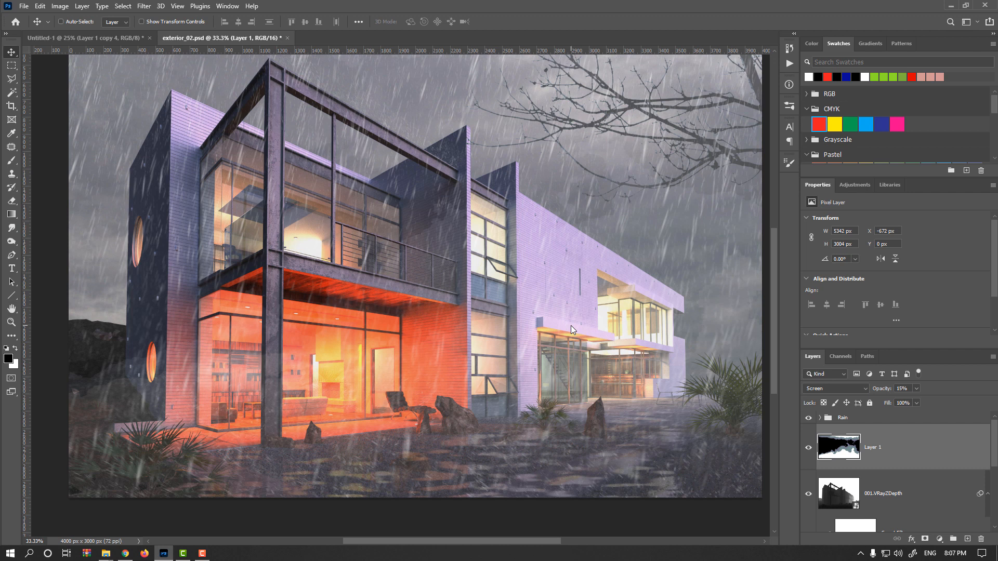
Delete the mist layer and create a new layer filled with black
key("Delete")
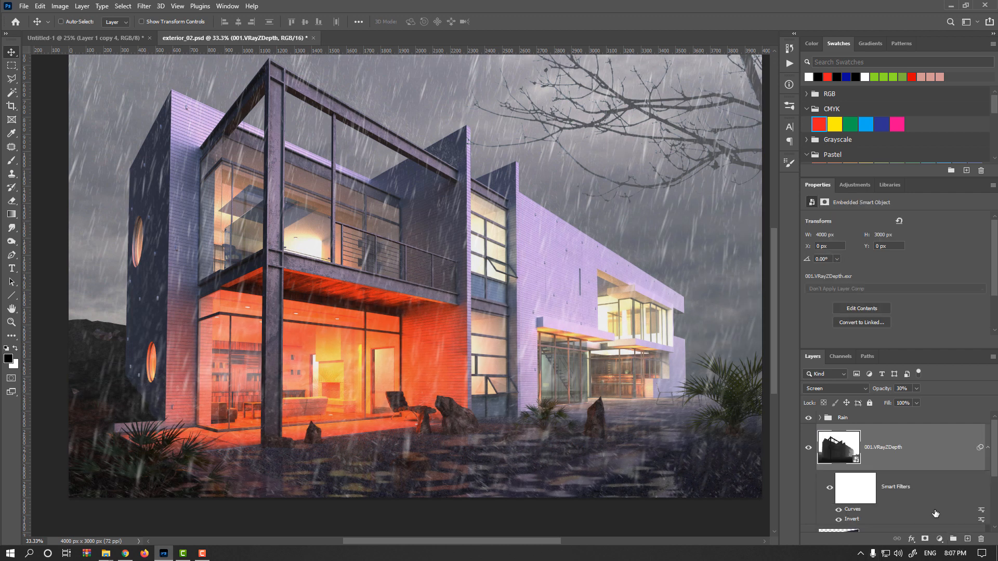
left_click(967, 541)
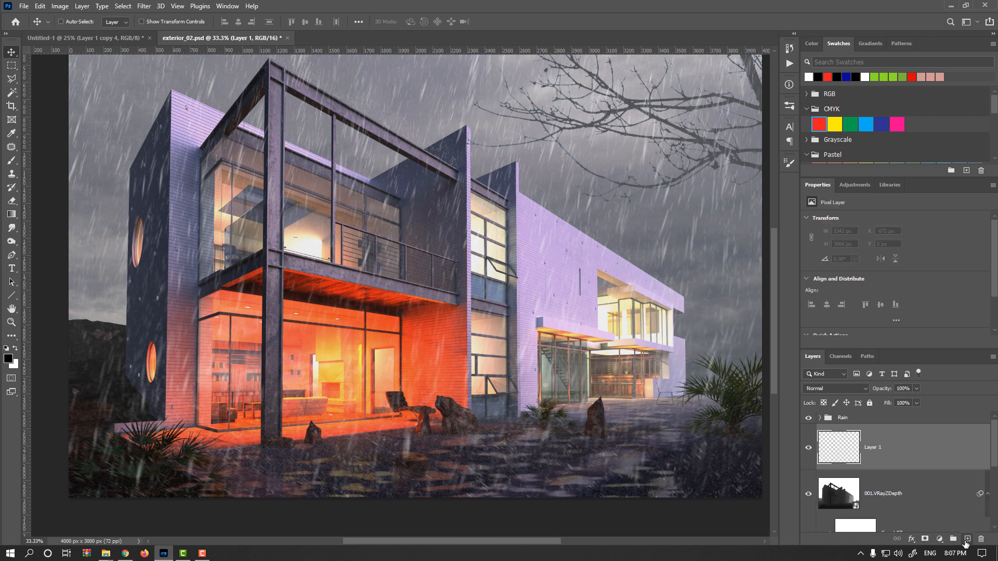
key("alt+BackSpace")
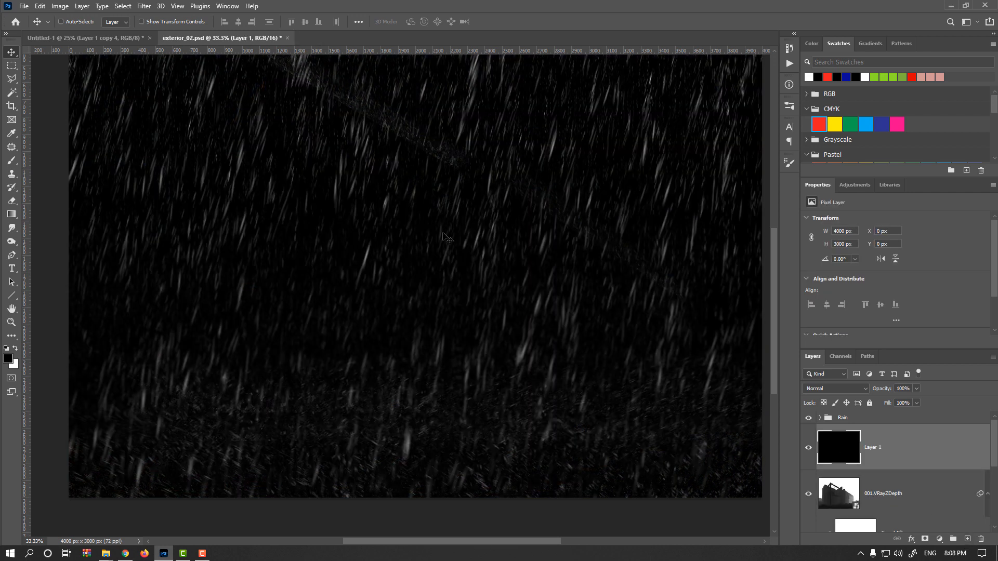
Add monochromatic Uniform noise at 131.88% to the black layer
left_click(144, 6)
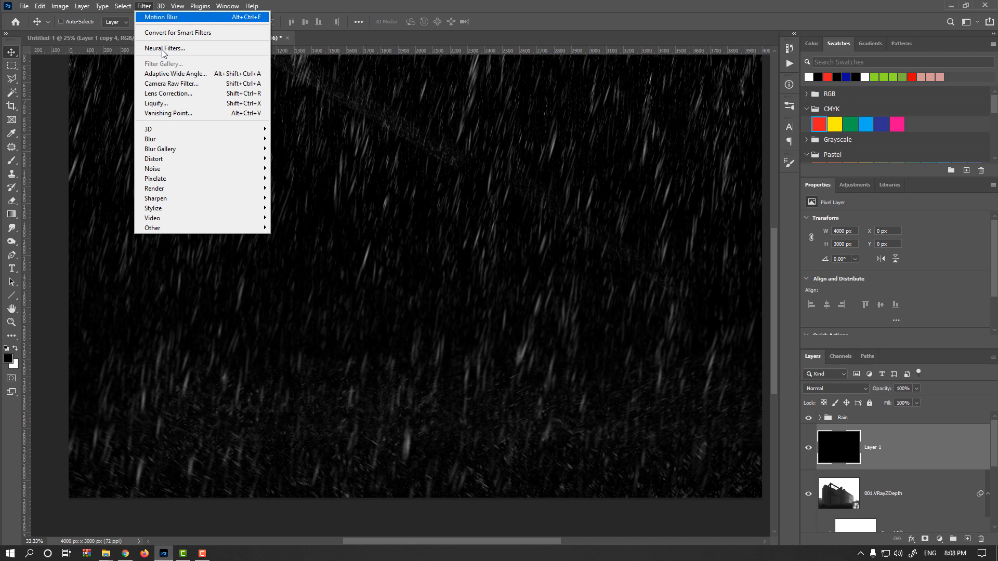
mouse_move(200, 171)
left_click(291, 168)
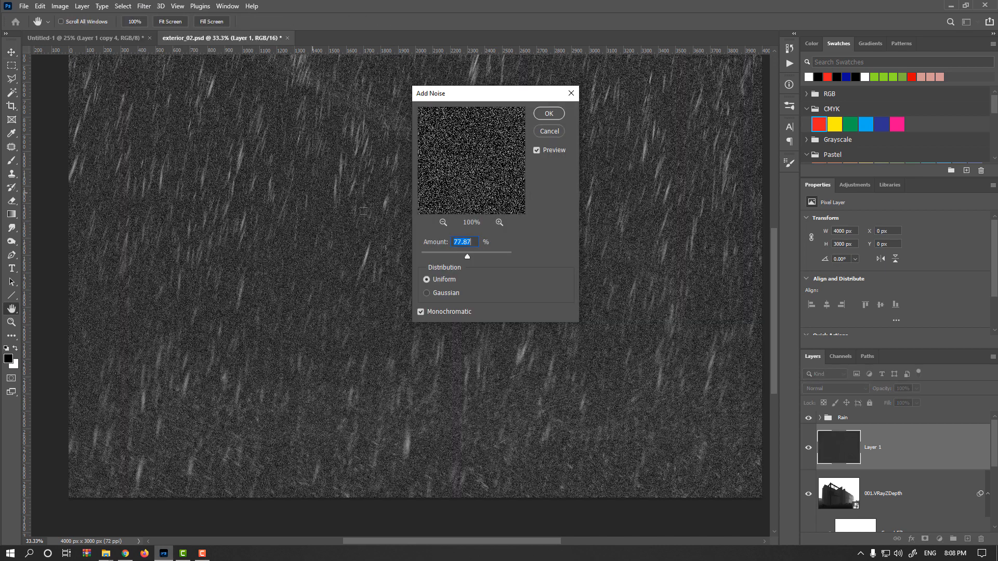
left_click_drag(478, 258, 484, 256)
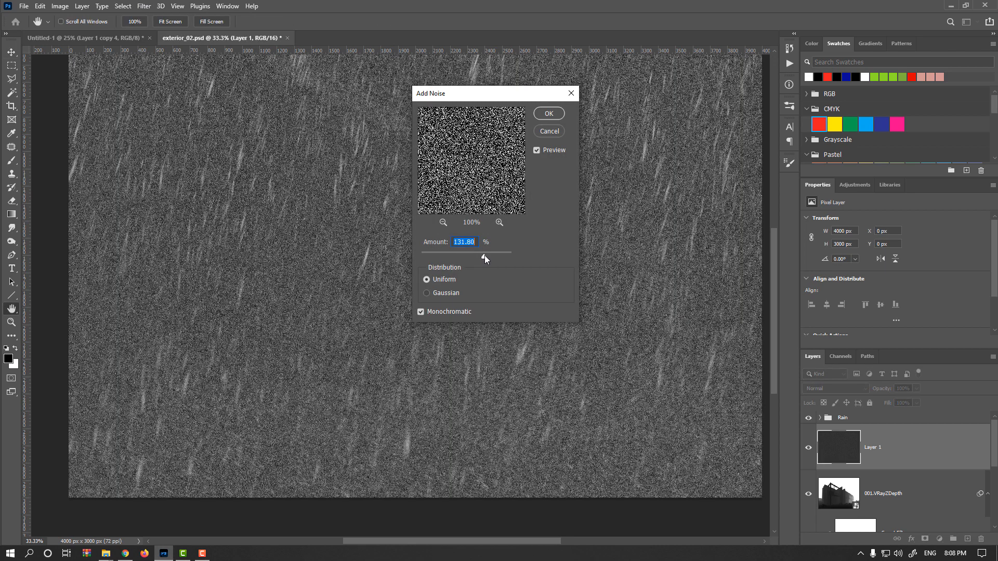
left_click(548, 114)
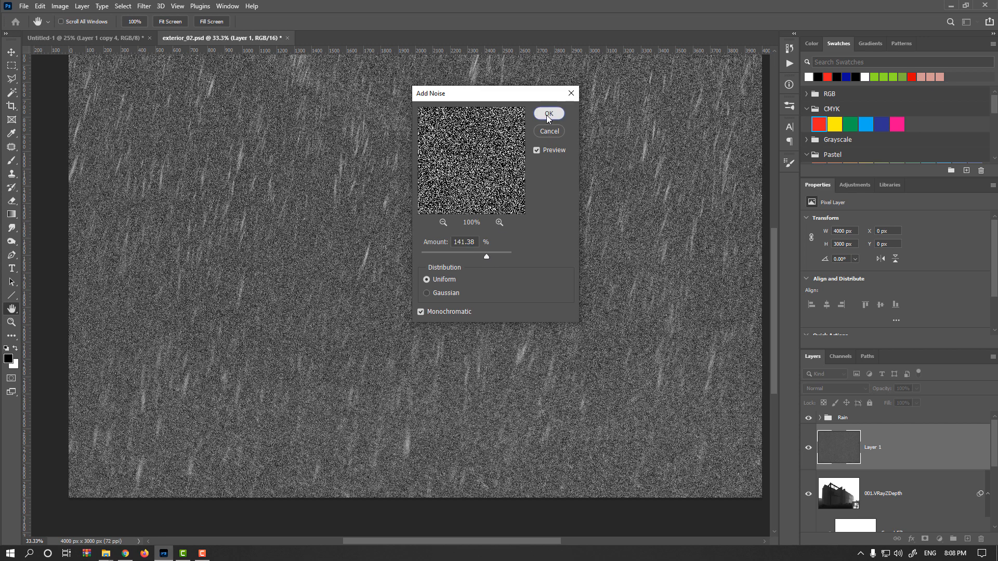
Apply a Gaussian Blur with a 6.0 pixel radius to the noise layer
left_click(144, 6)
mouse_move(185, 144)
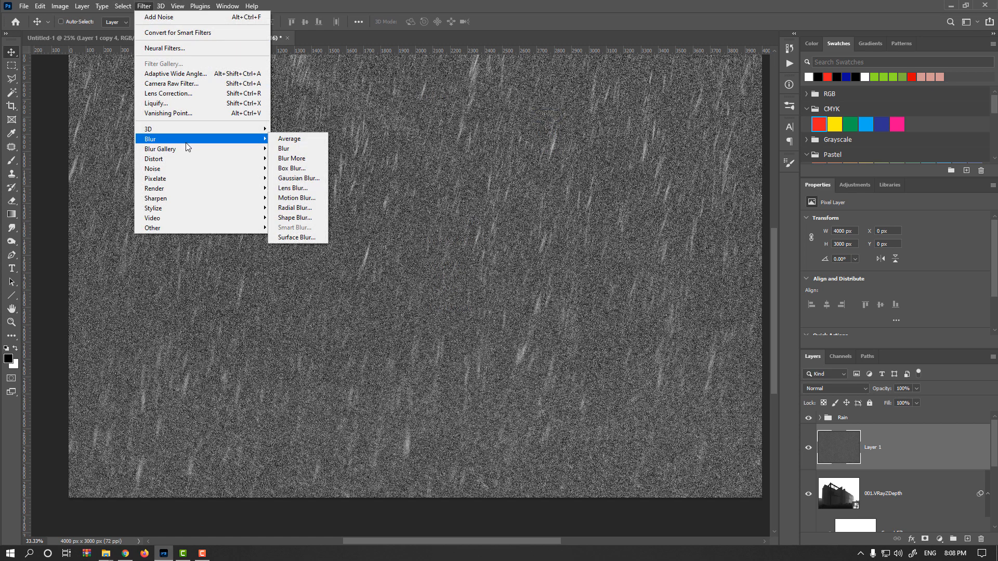
left_click(297, 178)
left_click_drag(558, 329, 587, 332)
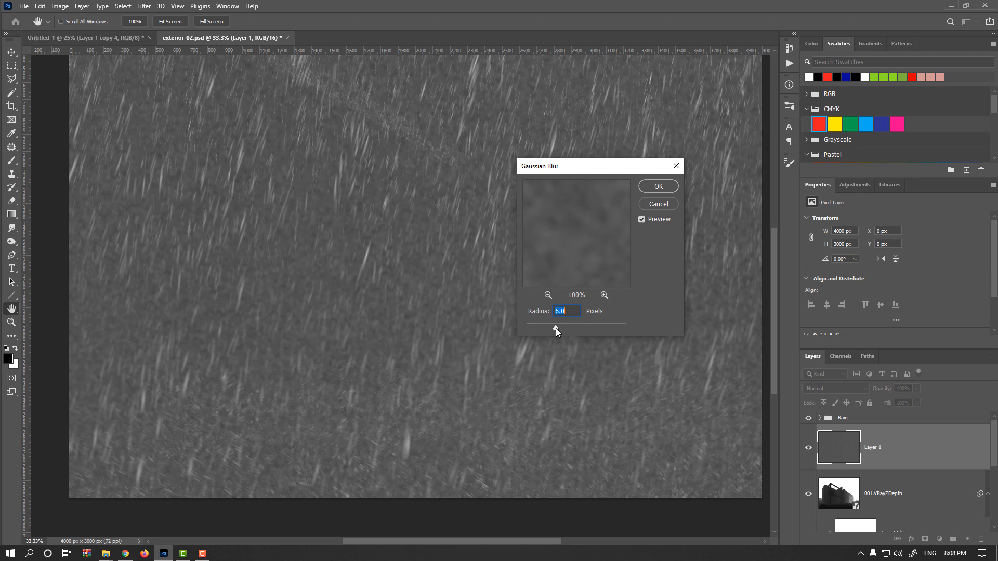
left_click(653, 186)
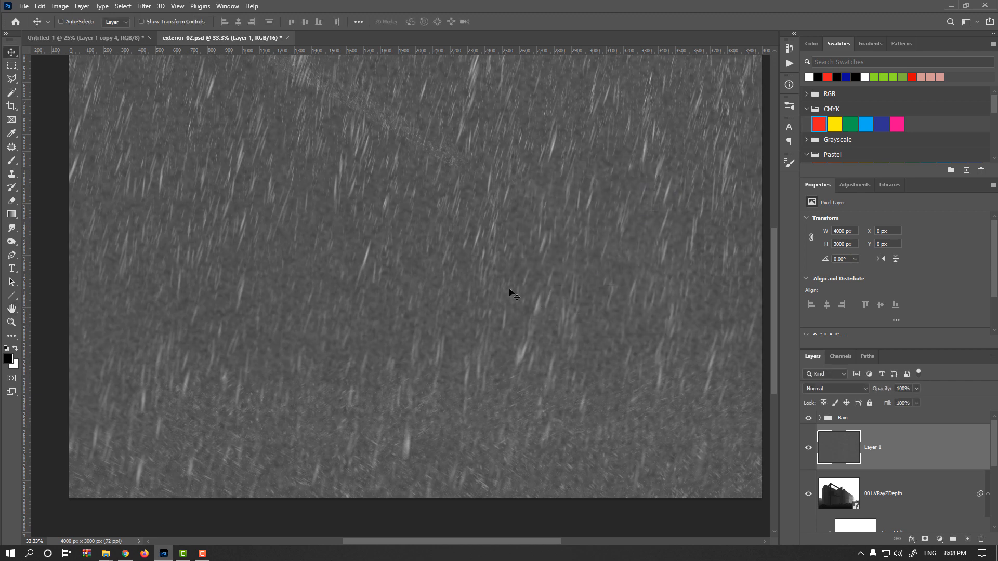
Apply Brightness/Contrast to the noise layer with Use Legacy enabled and contrast 84
left_click(60, 6)
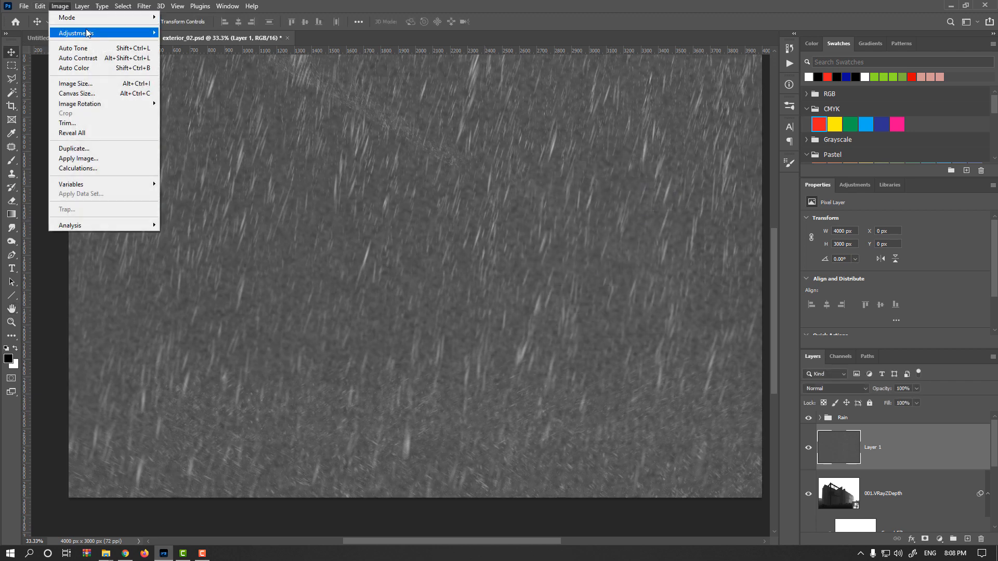
mouse_move(76, 33)
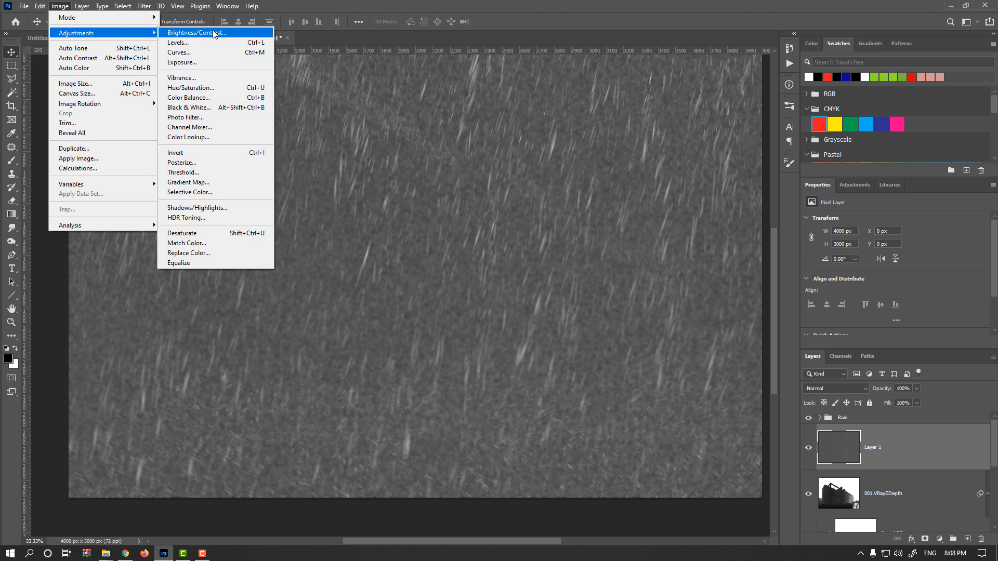
left_click(215, 33)
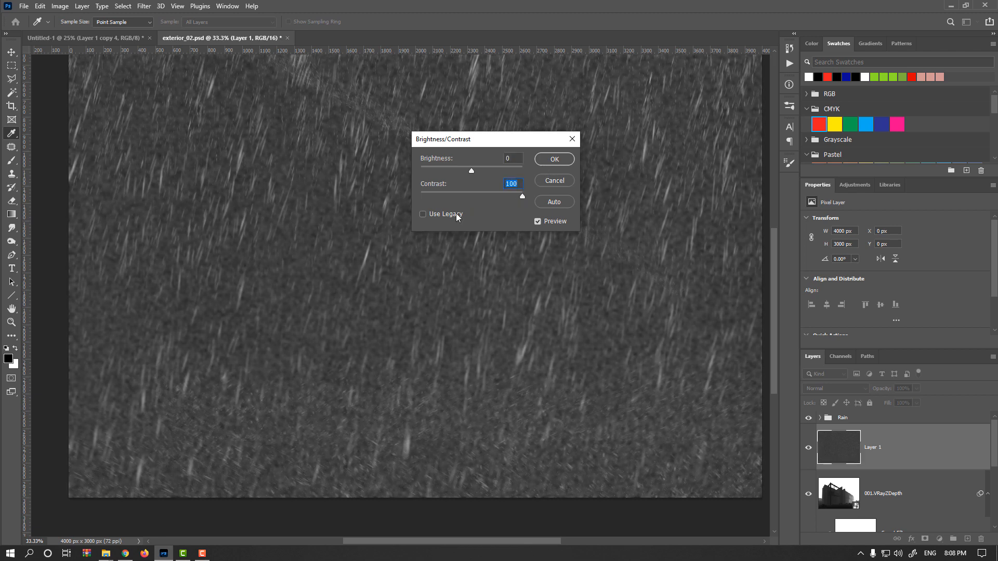
left_click(428, 213)
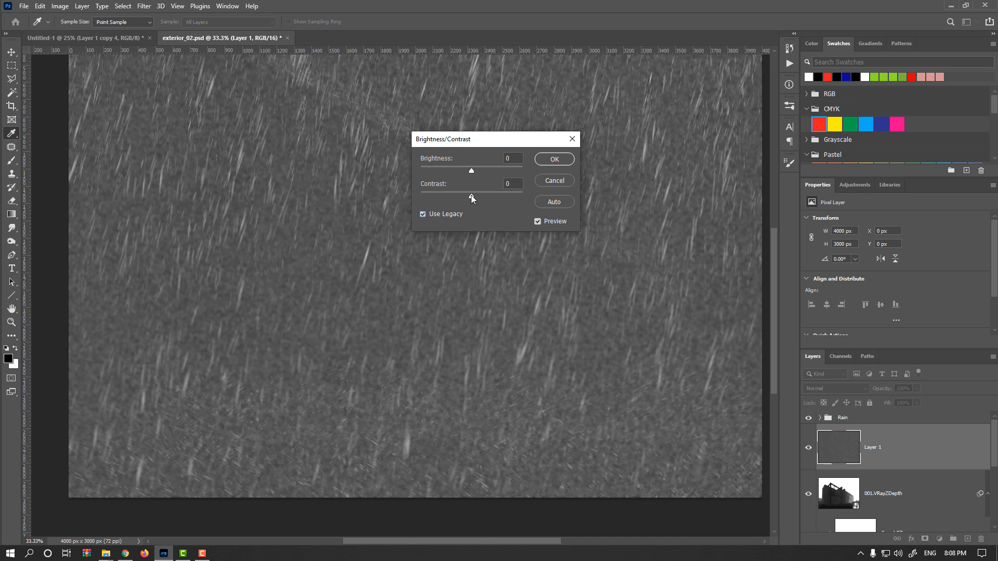
left_click_drag(504, 196, 514, 196)
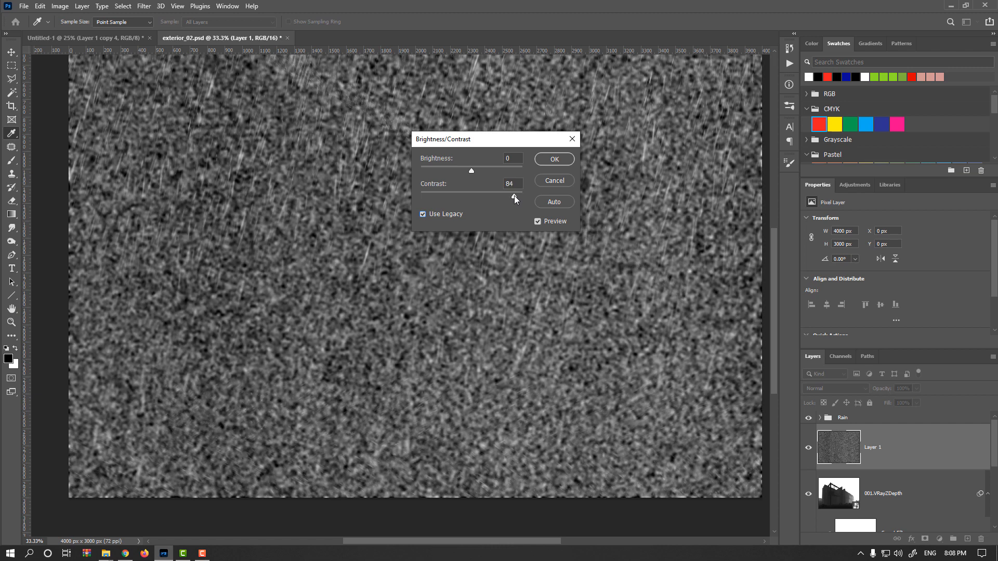
left_click(554, 159)
Apply another Gaussian Blur to the noise layer with a radius of 8.2 pixels
key("v")
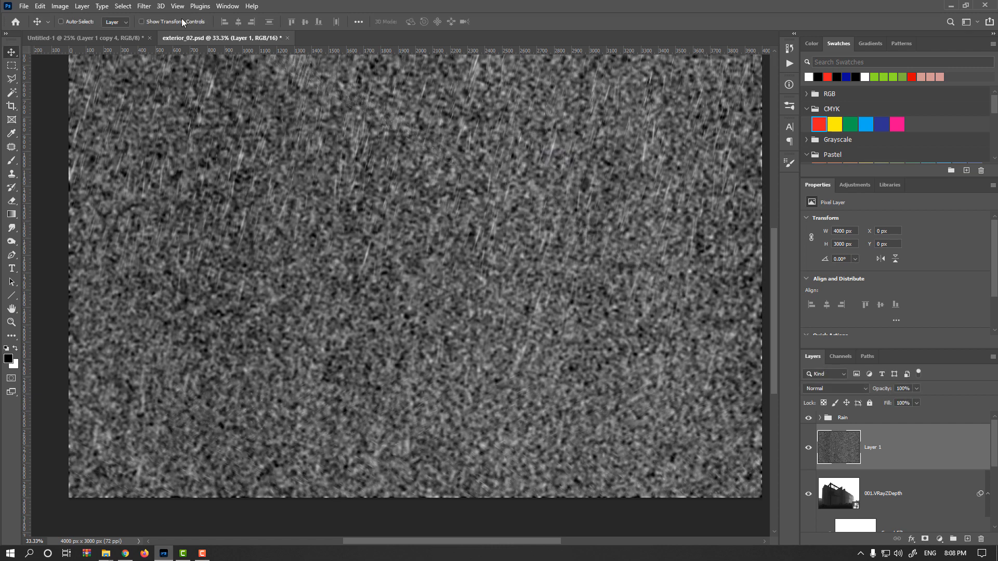
left_click(145, 7)
mouse_move(212, 139)
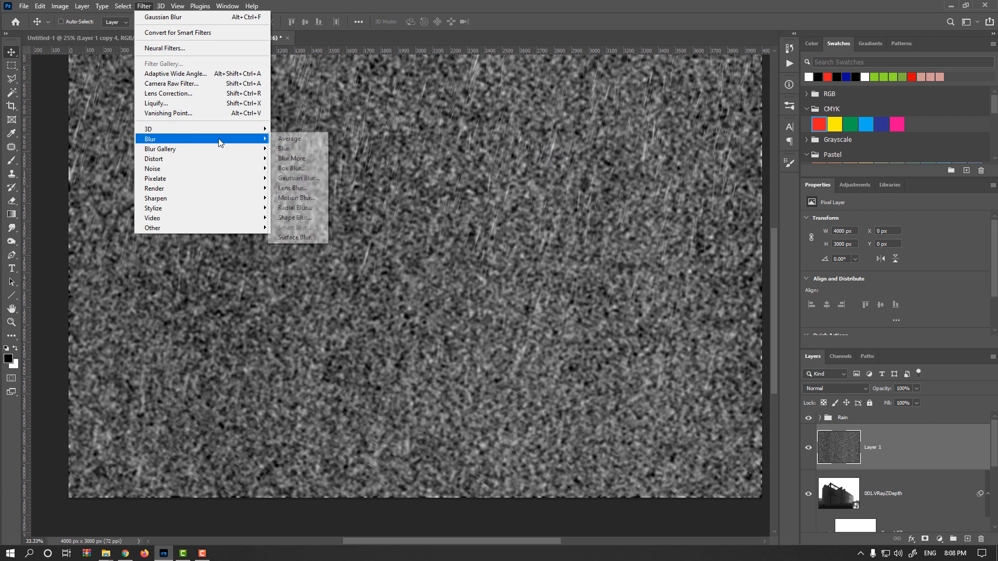
left_click(305, 178)
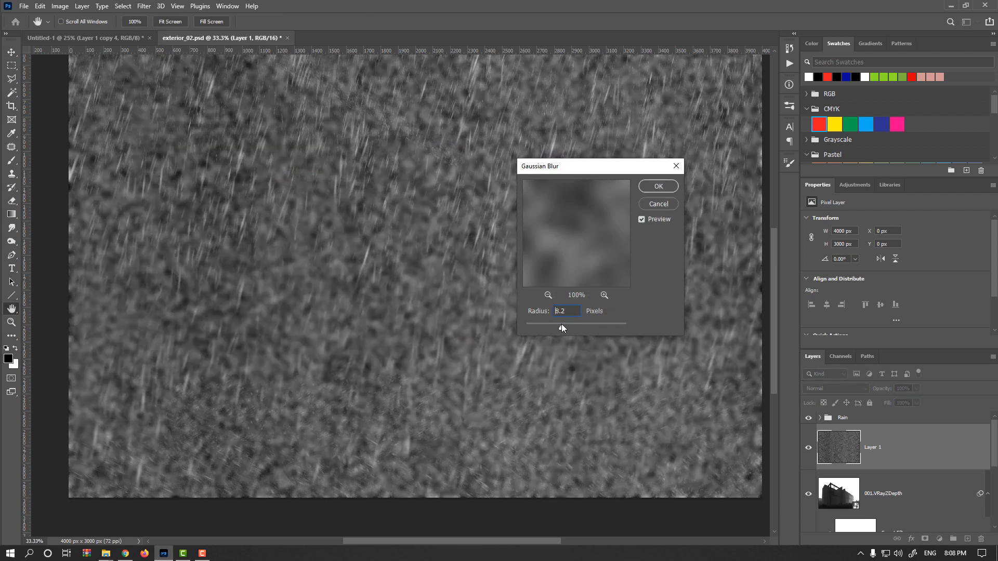
left_click(659, 186)
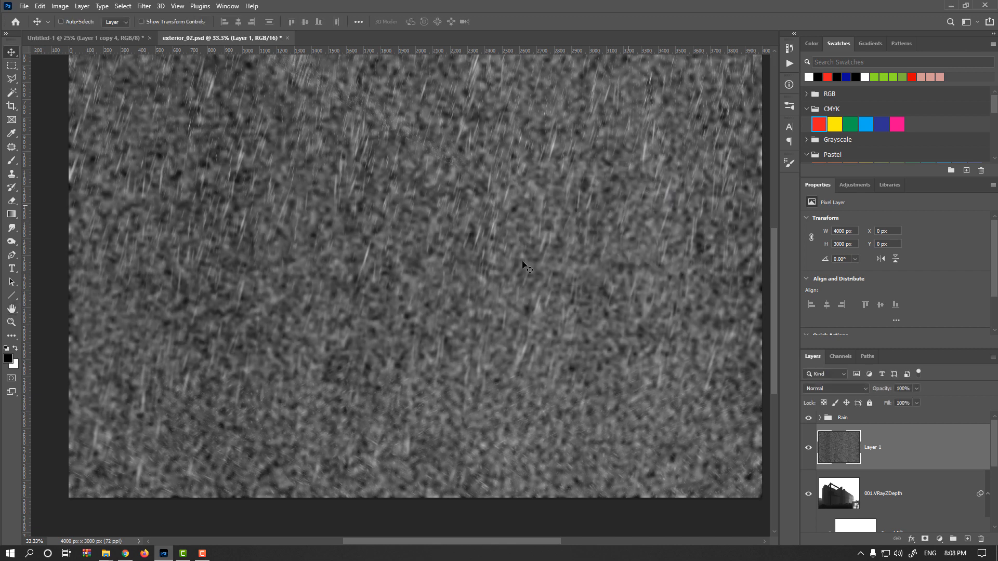
Free-transform the noise layer to about 284% width and 201% height, with its top edge skewed into perspective
key("ctrl+minus")
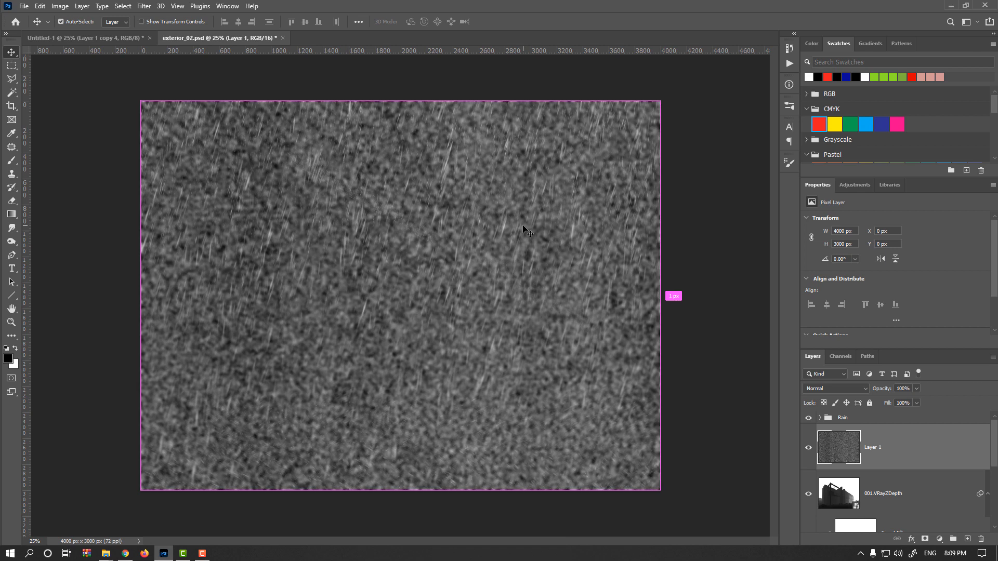
key("ctrl+t")
key("ctrl+minus")
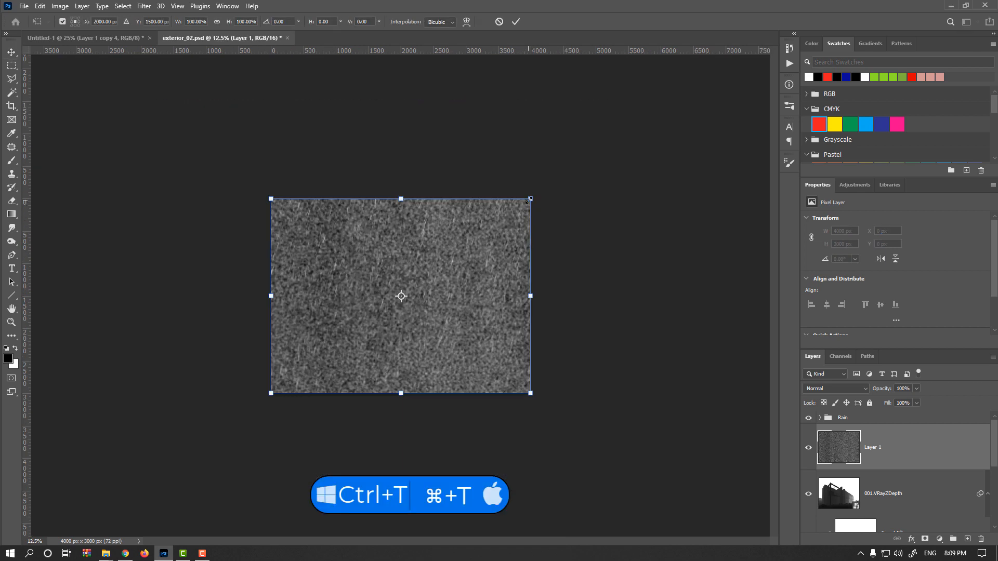
left_click_drag(531, 198, 770, 21, "alt+shift")
key("ctrl+minus")
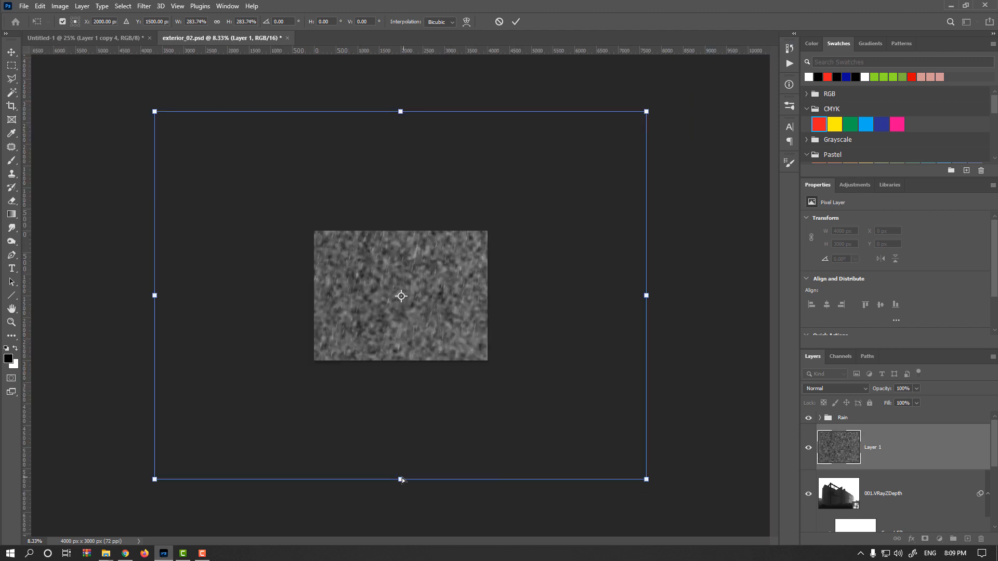
left_click_drag(401, 480, 400, 371)
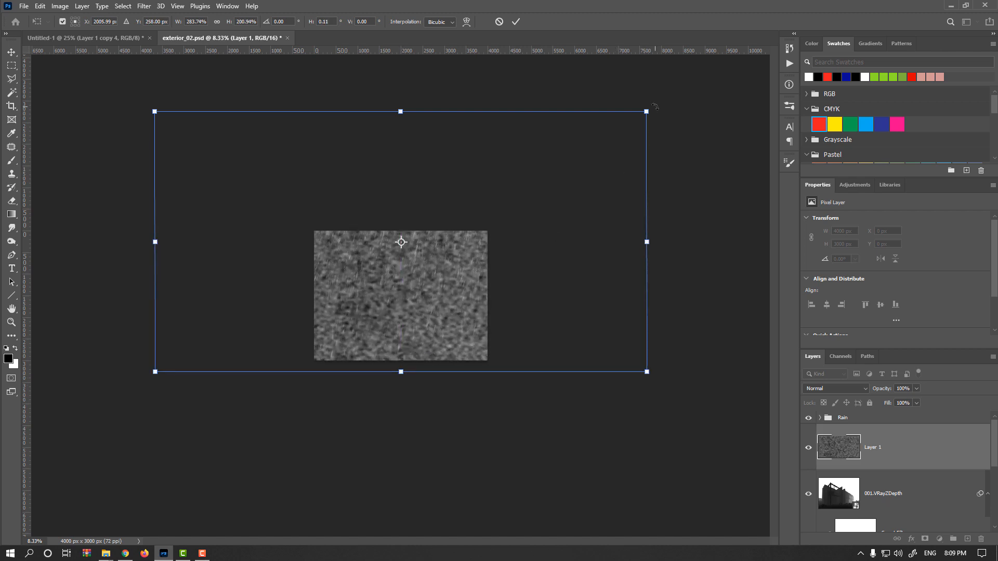
left_click_drag(643, 112, 638, 111, "ctrl+alt+shift")
left_click_drag(399, 111, 400, 138, "ctrl")
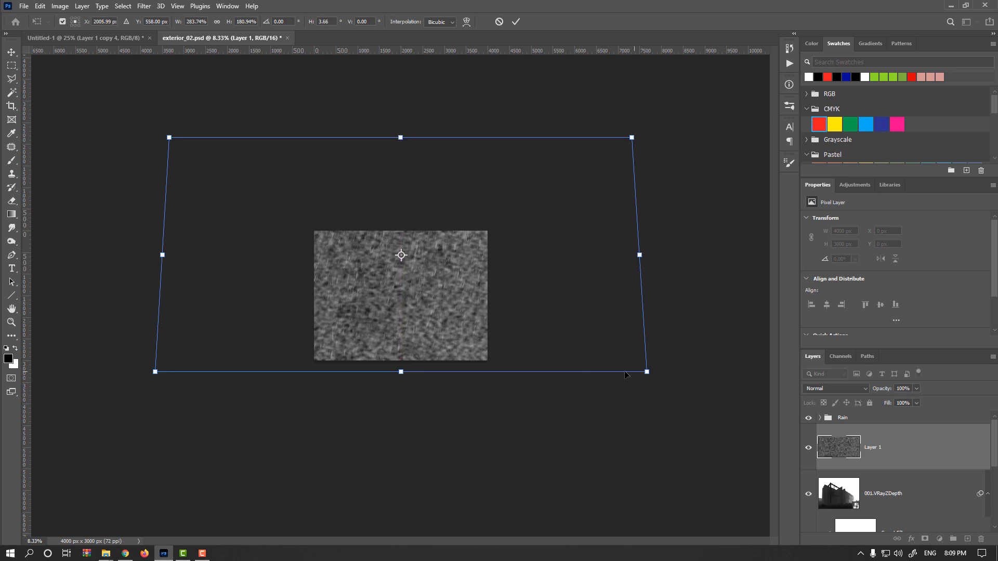
key("Return")
Set the noise layer's blend mode to Screen and lower its opacity to 12%
key("ctrl+plus")
key("ctrl+plus")
key("ctrl+plus")
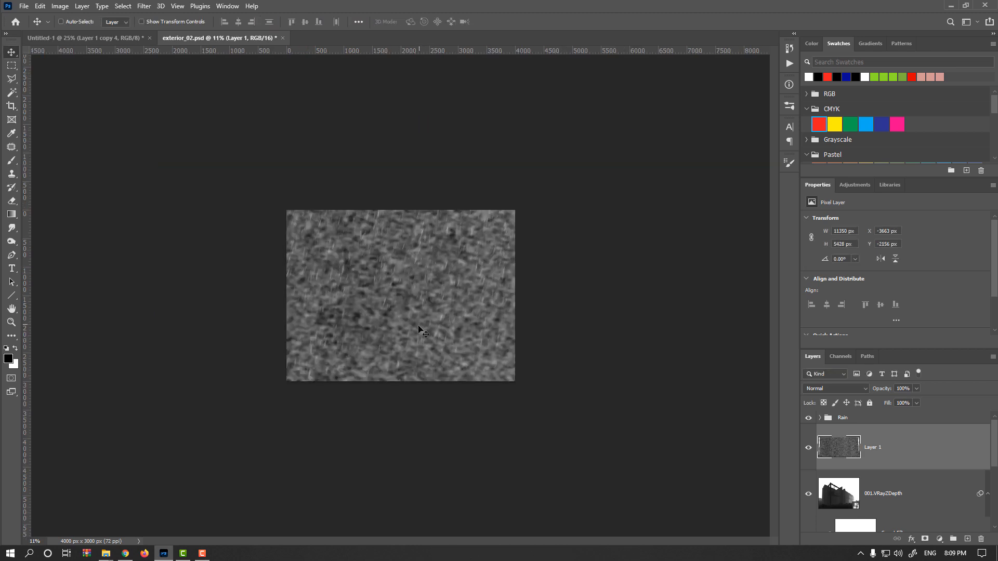
left_click(848, 389)
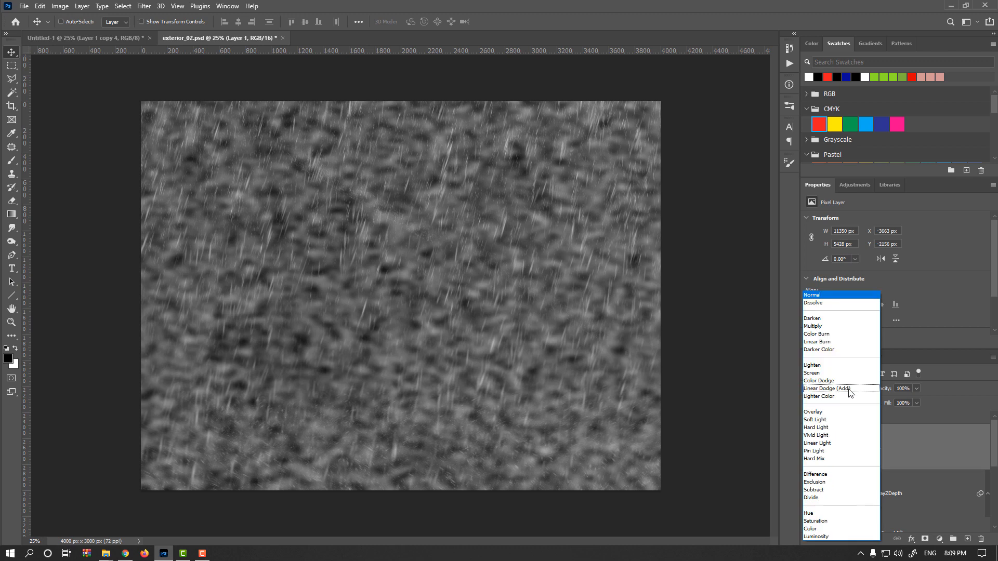
left_click(831, 374)
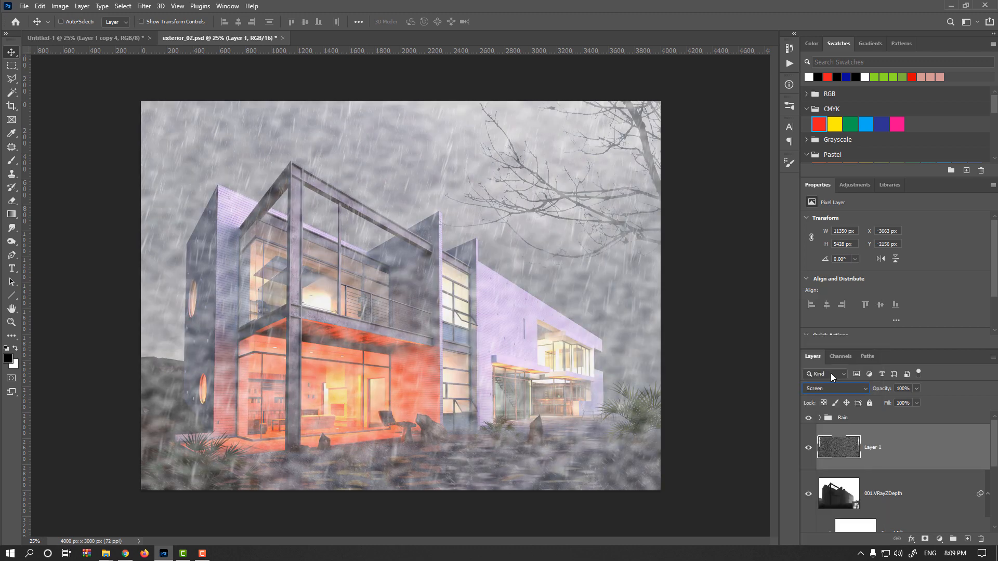
left_click(809, 447)
left_click(810, 447)
left_click_drag(882, 390, 841, 393)
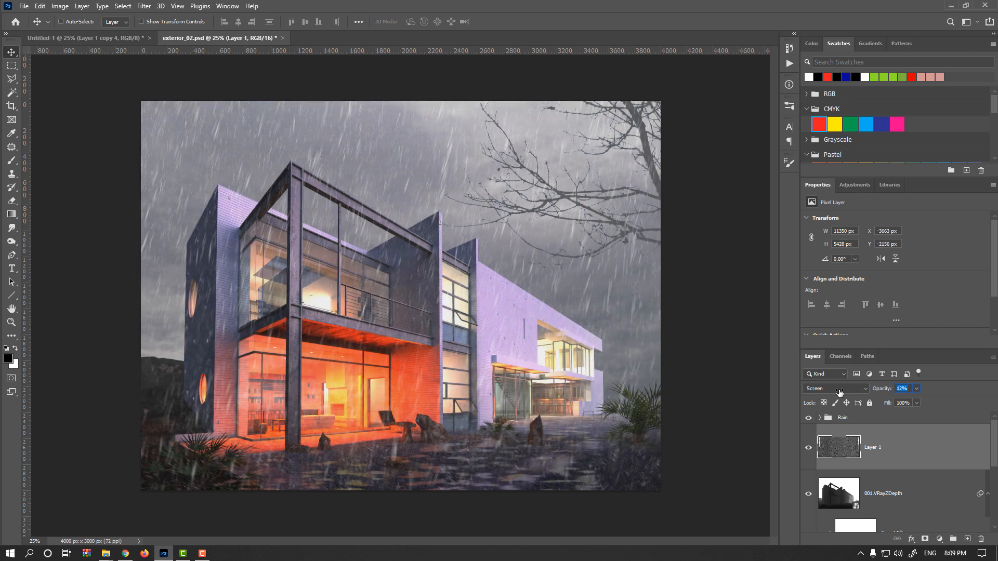
Apply Levels to the noise layer with input levels 62, 1.00 and 154
left_click(809, 447)
left_click(810, 449)
key("ctrl+l")
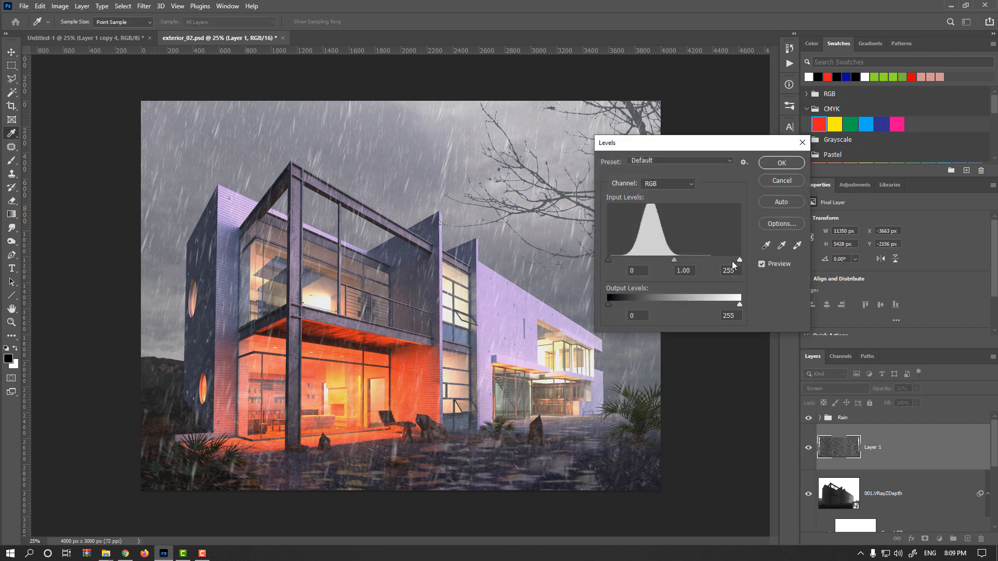
left_click_drag(738, 260, 641, 260)
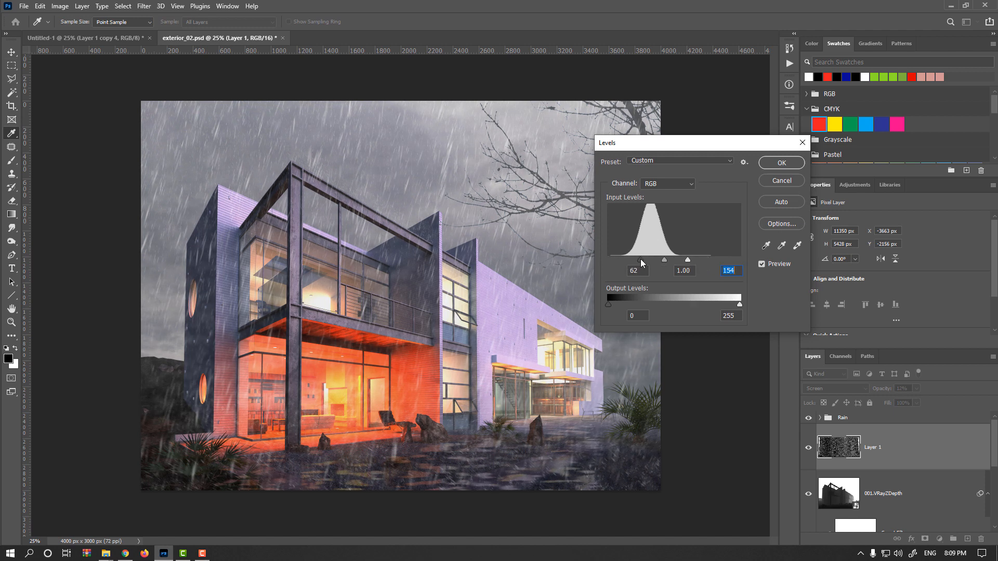
left_click(784, 163)
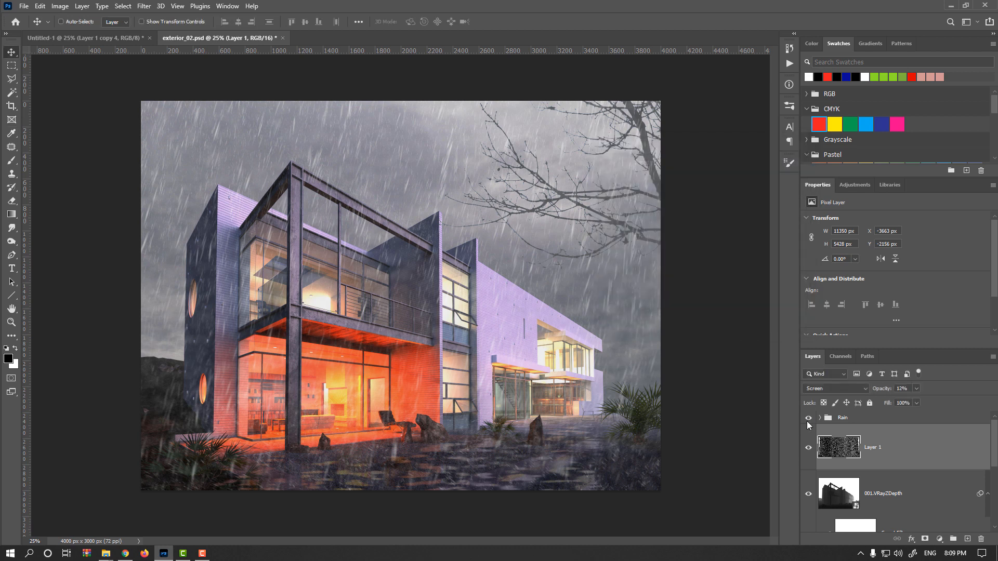
Lower the noise layer's opacity to 7%, toggling its visibility to compare
left_click(808, 447)
left_click(809, 447)
left_click(809, 447)
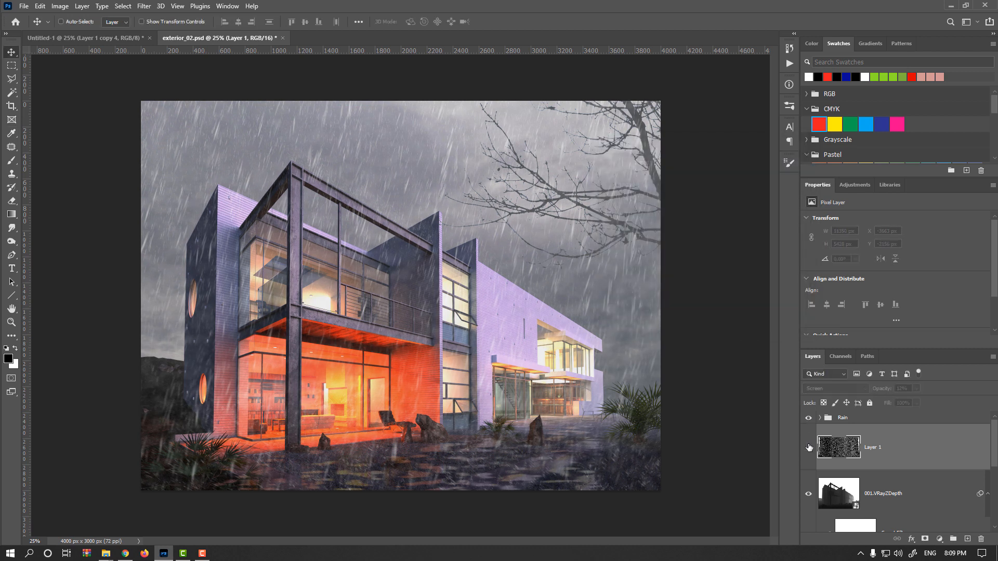
left_click(808, 448)
left_click(808, 447)
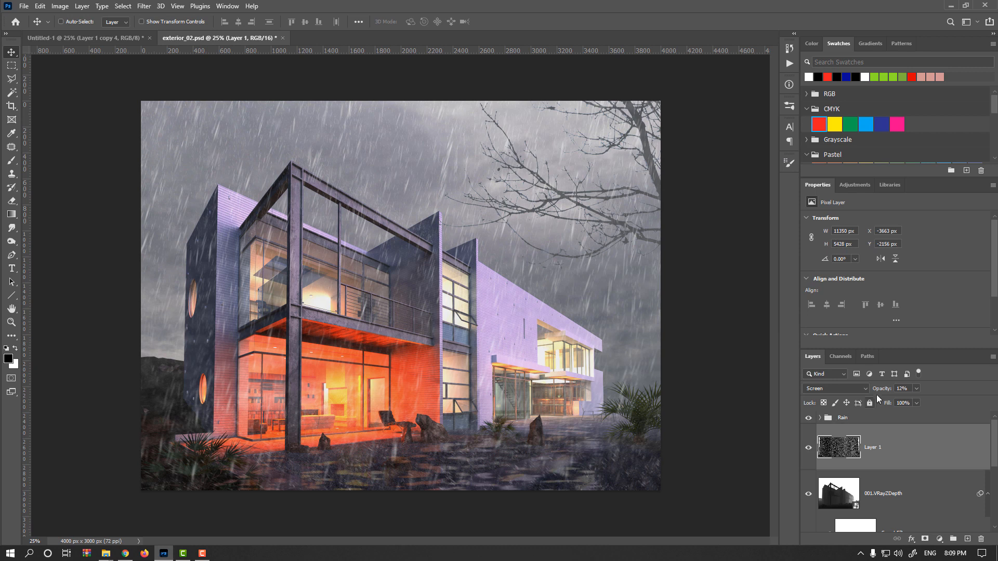
left_click_drag(885, 392, 879, 391)
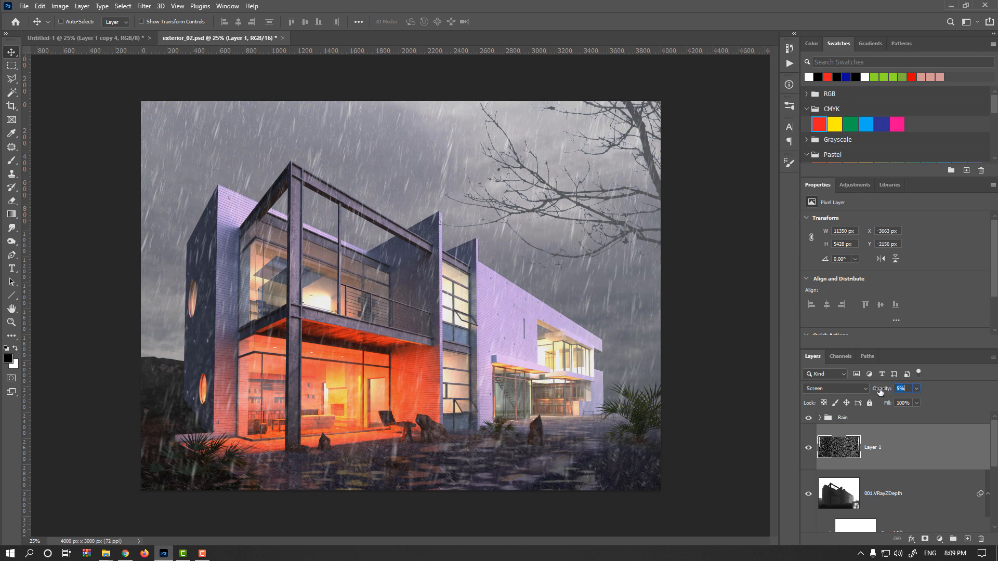
left_click(808, 448)
left_click(808, 447)
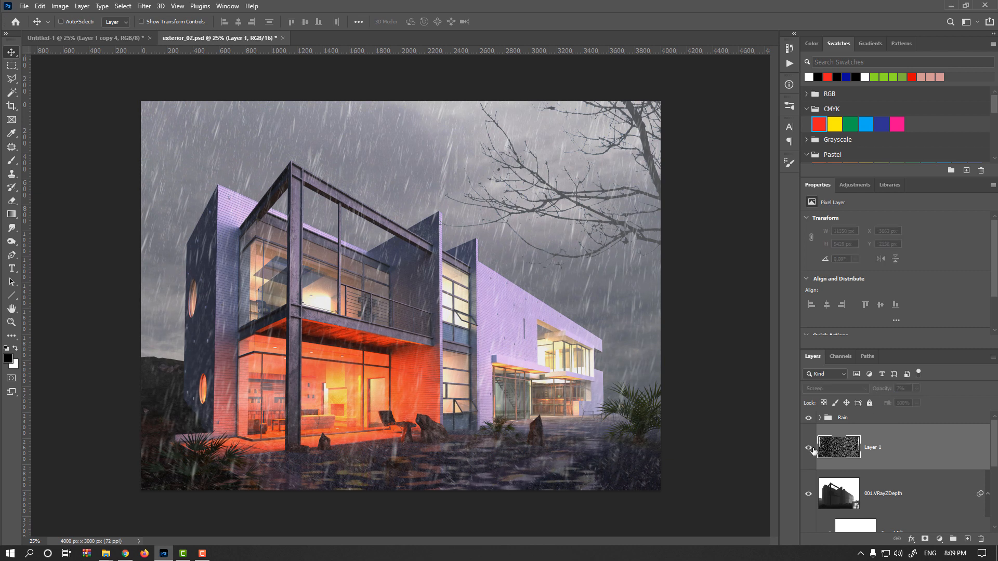
Apply a Wave distortion with maximum wavelength 895, maximum amplitude 314, and scale 50% horizontal, 57% vertical
left_click(147, 6)
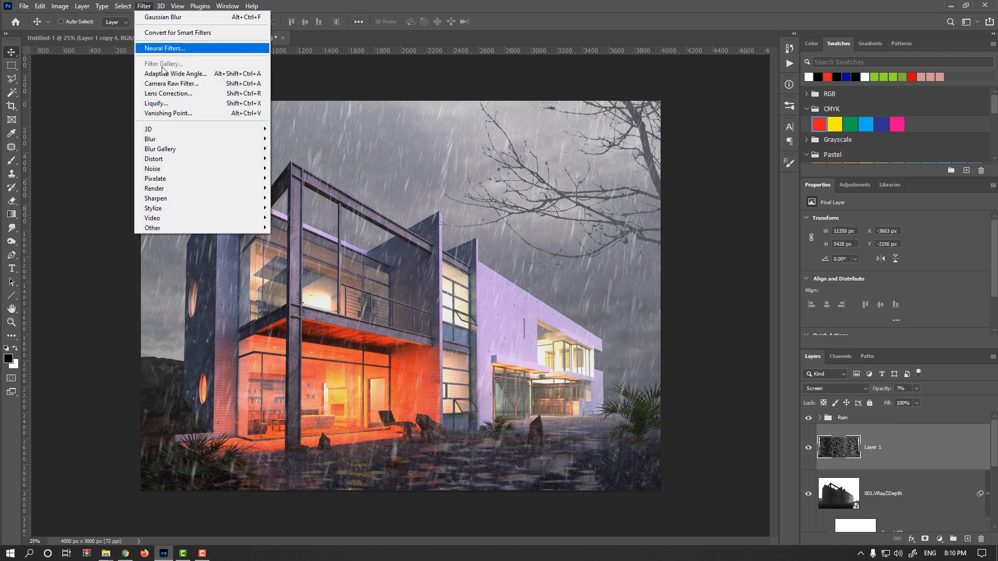
mouse_move(204, 160)
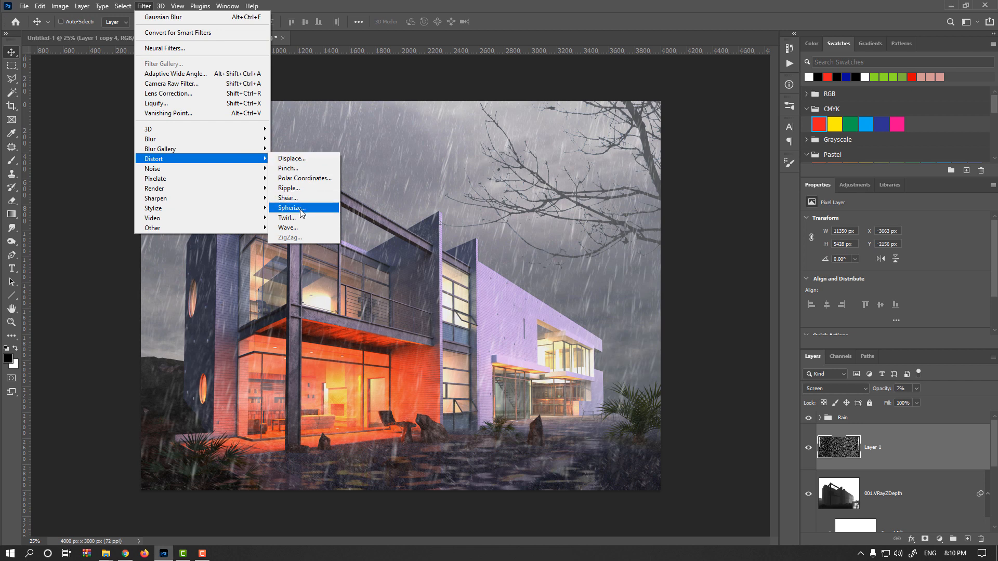
left_click(301, 228)
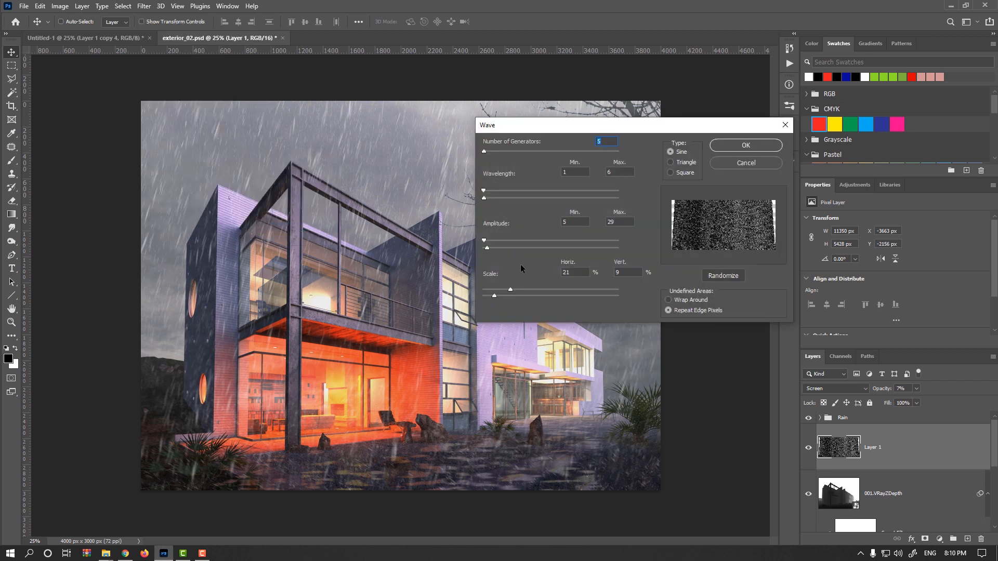
left_click(548, 290)
left_click_drag(514, 248, 525, 248)
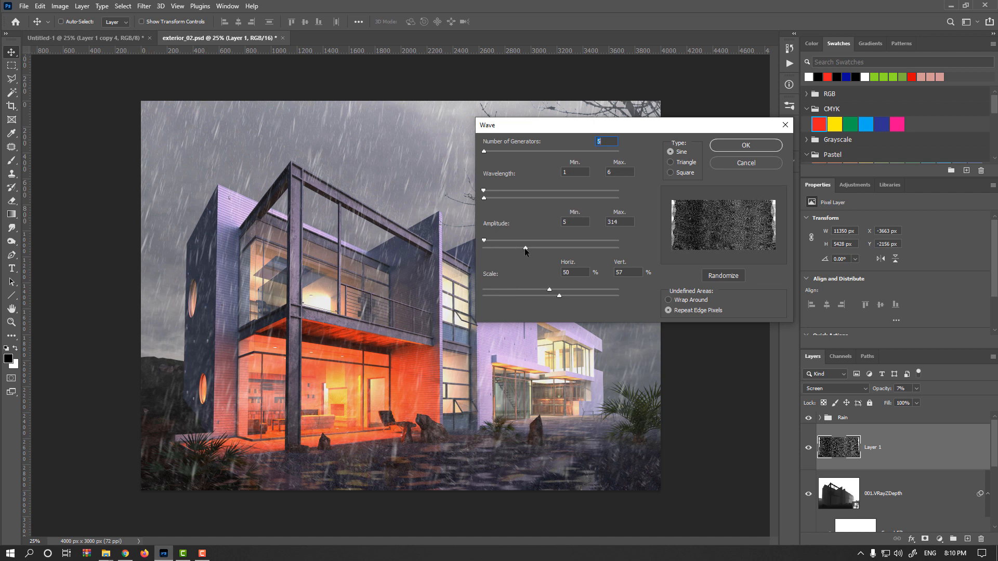
left_click_drag(485, 198, 604, 199)
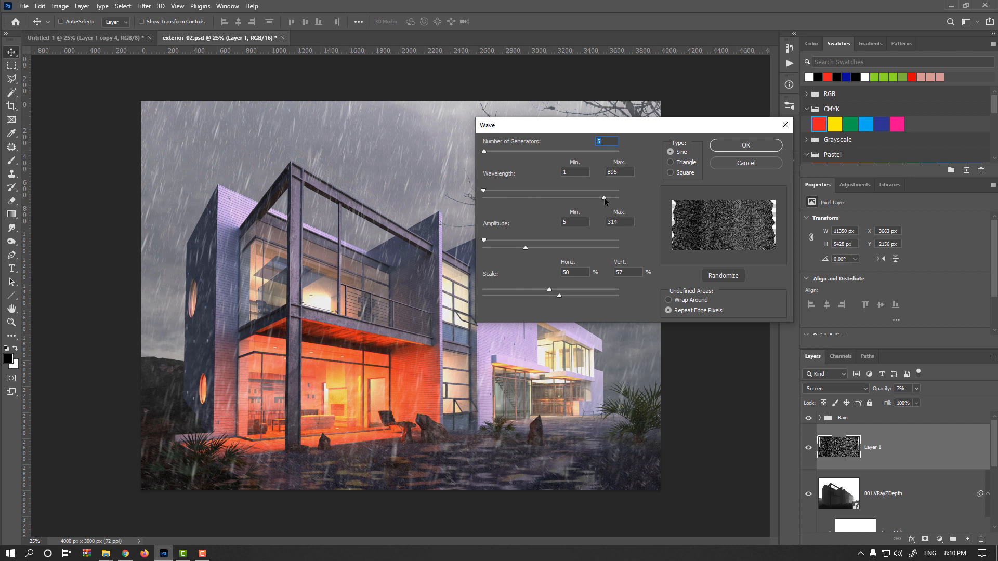
left_click(725, 148)
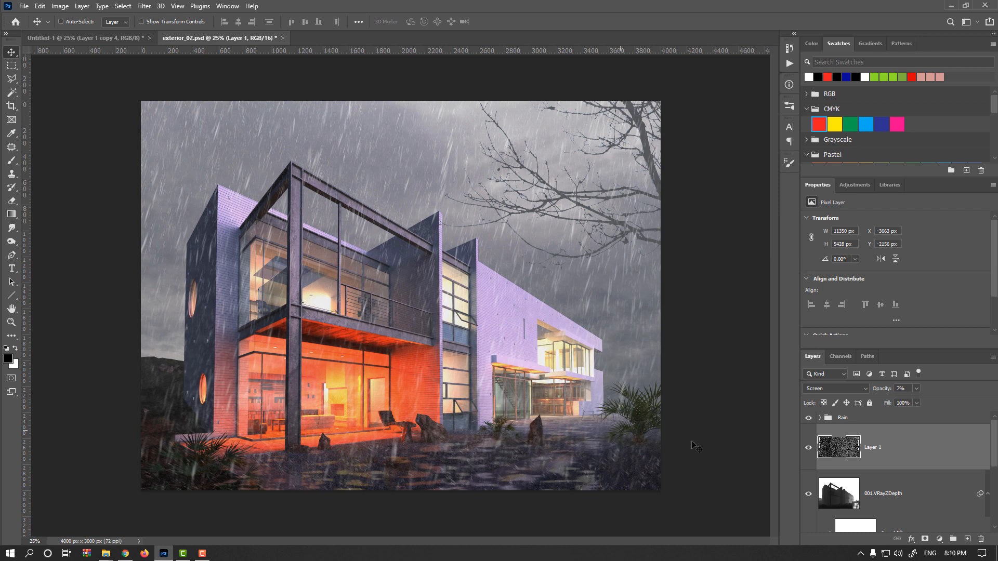
Switch the noise layer to Normal at 100% opacity and move it slightly downward with Free Transform
left_click(858, 388)
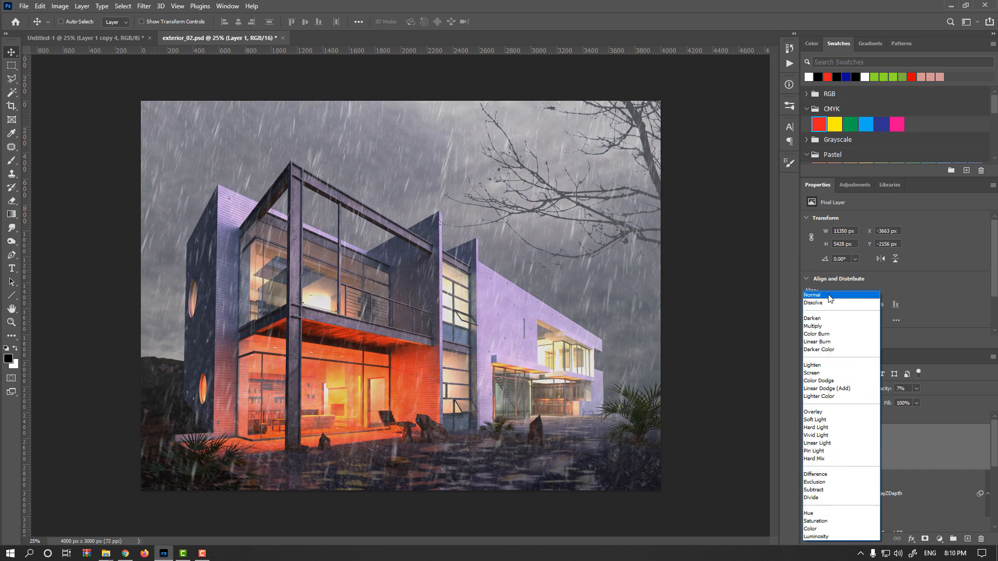
left_click(828, 296)
left_click_drag(885, 390, 986, 385)
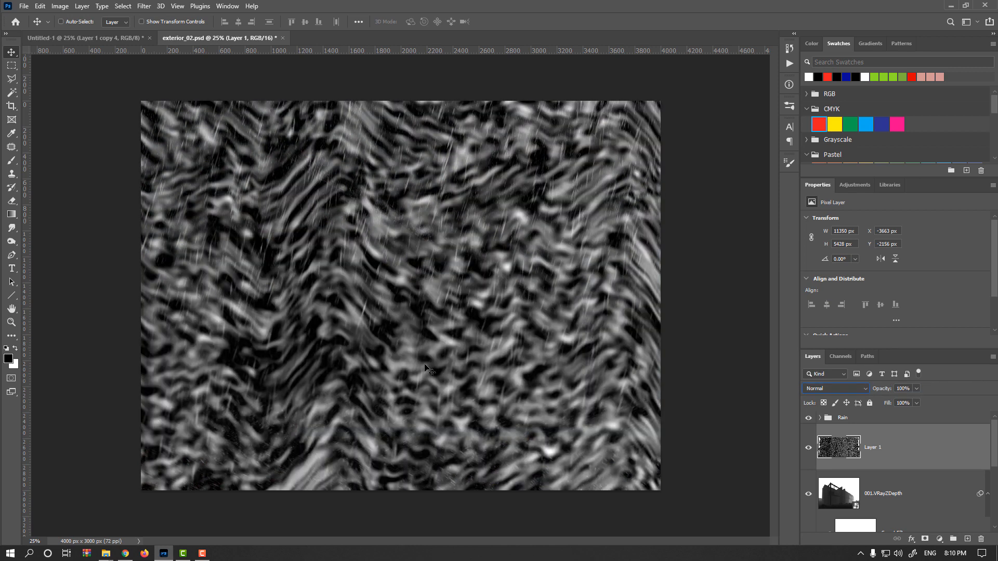
key("ctrl+t")
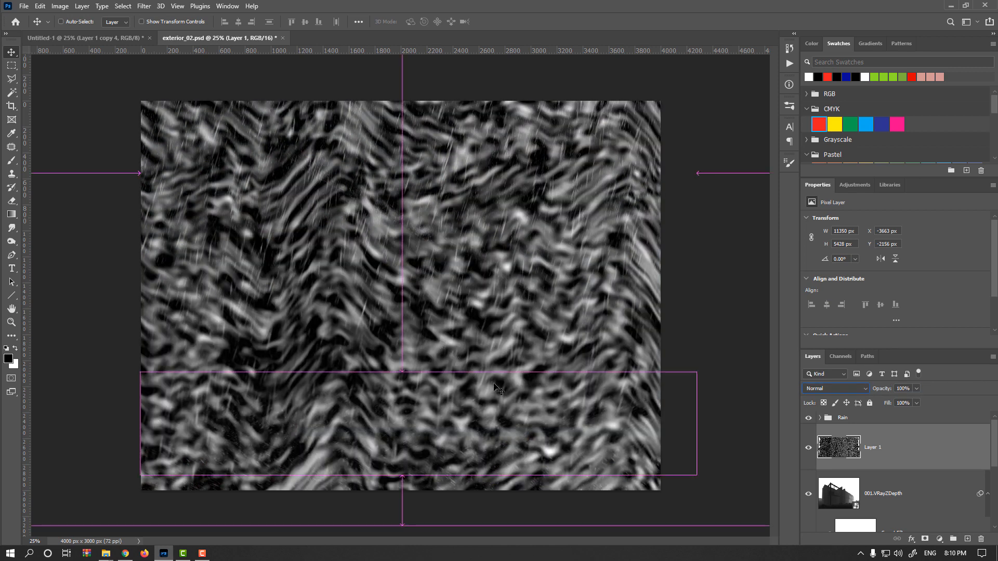
key("ctrl+minus")
left_click_drag(610, 355, 611, 375)
key("Return")
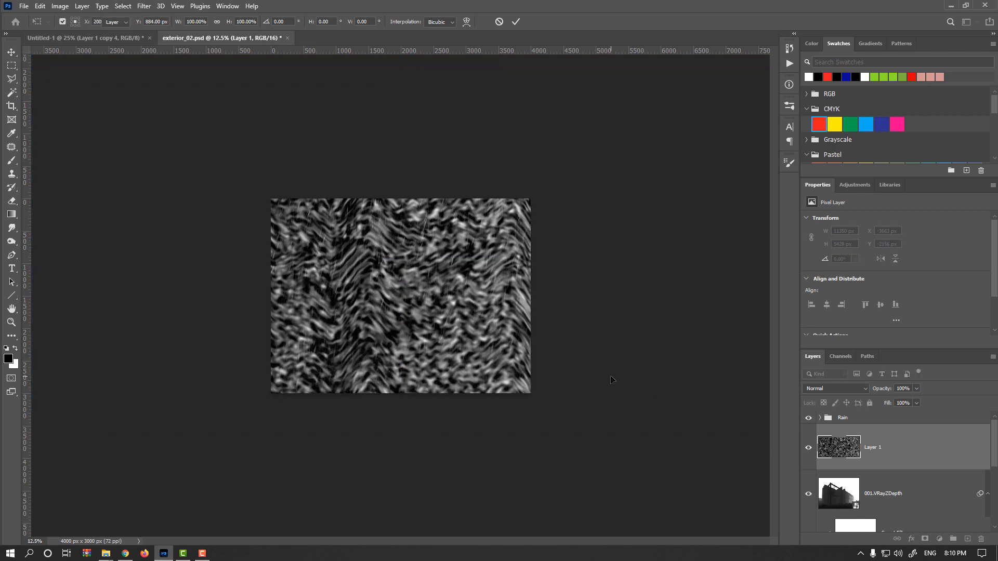
Return the noise layer to Screen blend mode at 9% opacity
left_click(836, 389)
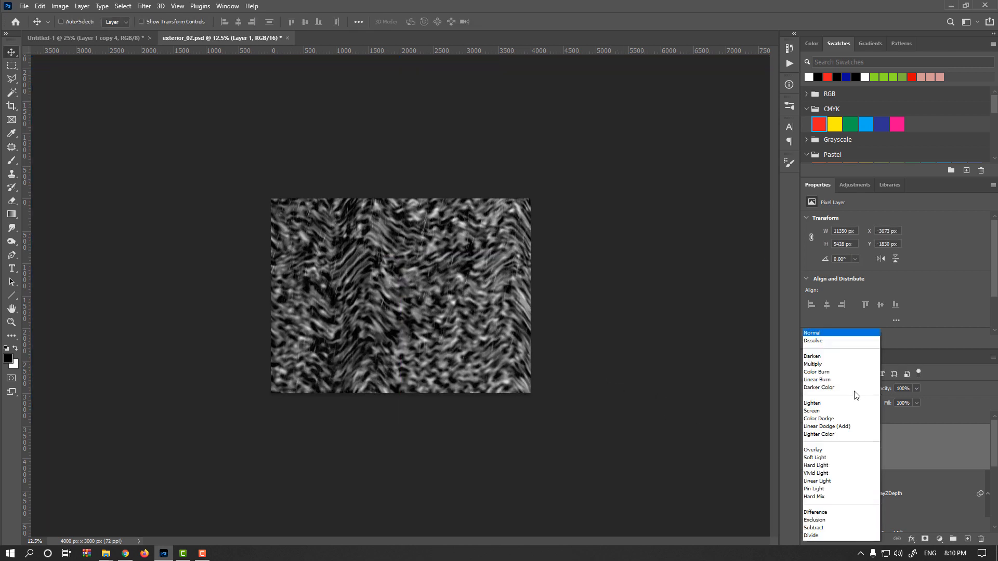
left_click(830, 373)
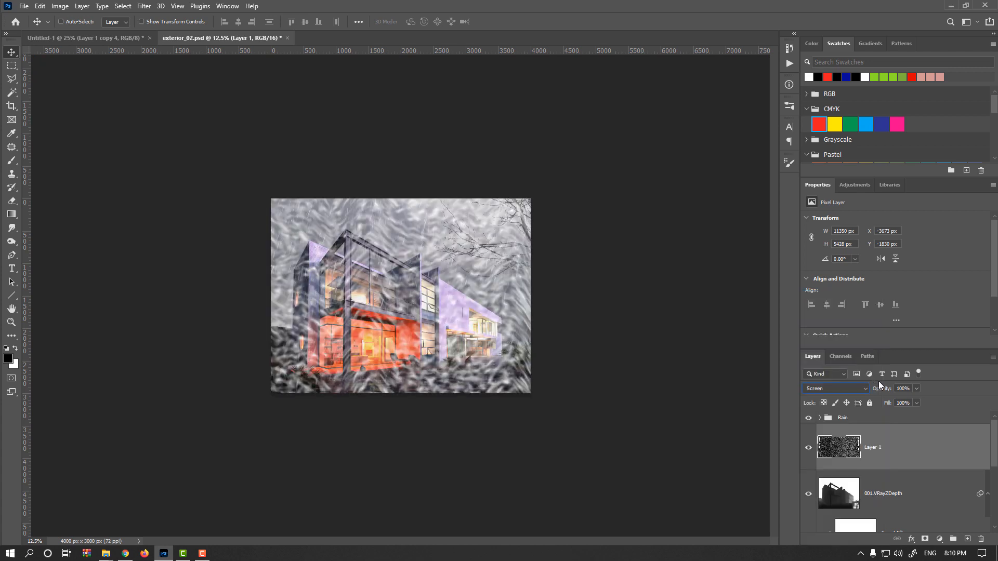
left_click_drag(885, 390, 853, 391)
key("ctrl+plus")
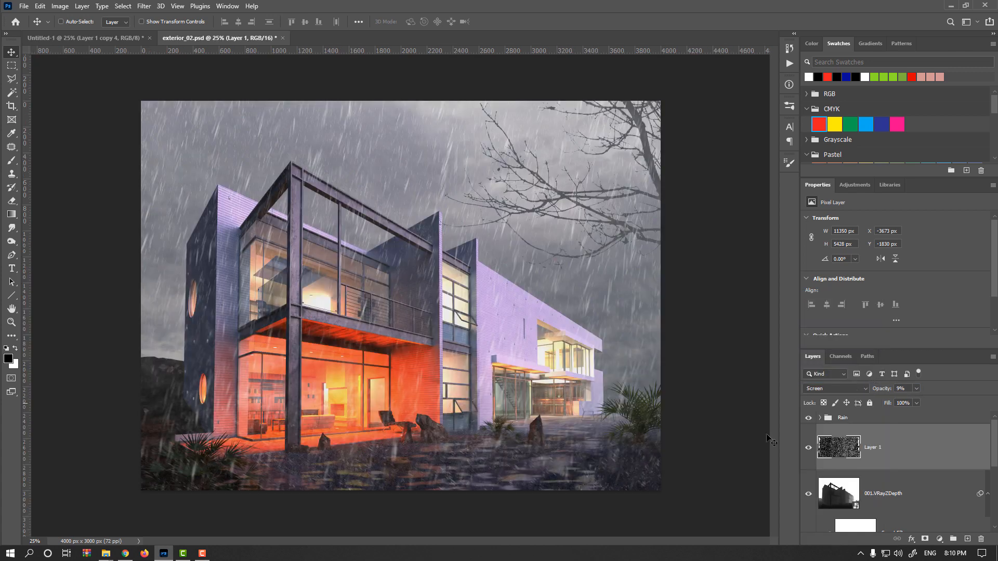
Add a layer mask to the noise layer and paint parts of it out with a large soft black brush
left_click(925, 539)
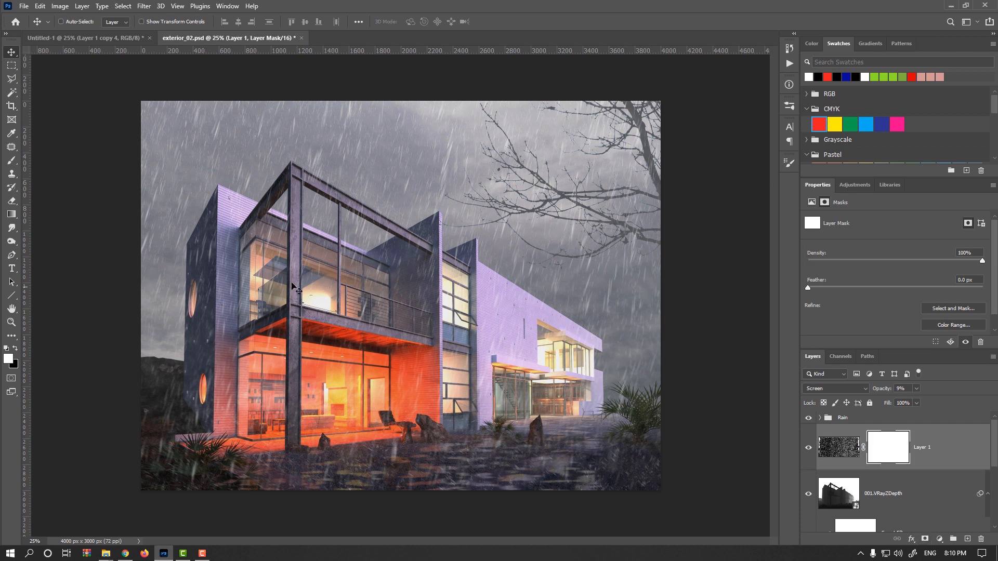
left_click(12, 160)
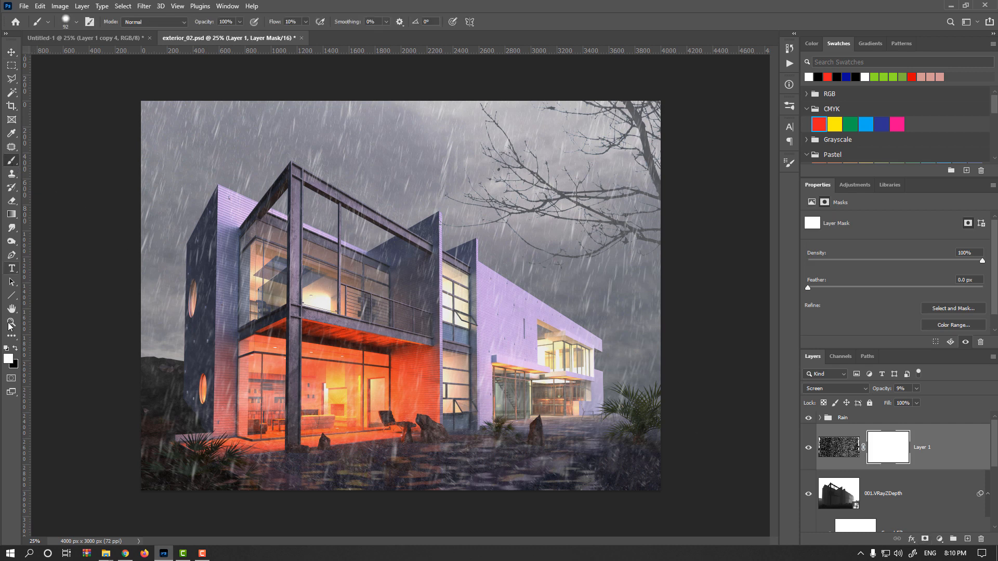
left_click(15, 349)
left_click_drag(375, 326, 413, 326)
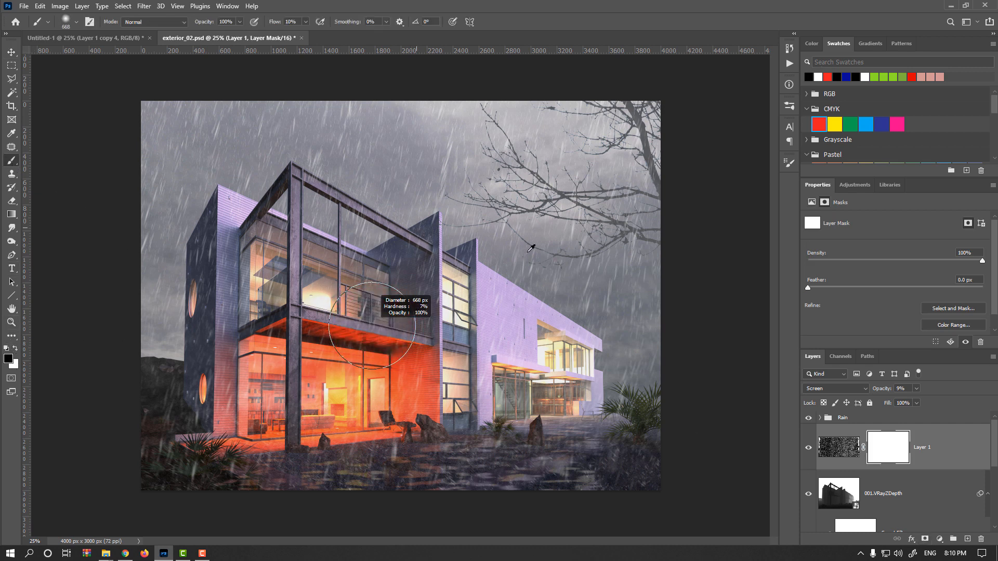
left_click_drag(668, 128, 593, 180)
mouse_move(577, 192)
left_mouse_down()
mouse_move(633, 193)
mouse_move(623, 193)
left_mouse_up()
left_click_drag(419, 172, 398, 170)
left_click_drag(188, 162, 209, 224)
left_click_drag(229, 391, 278, 388)
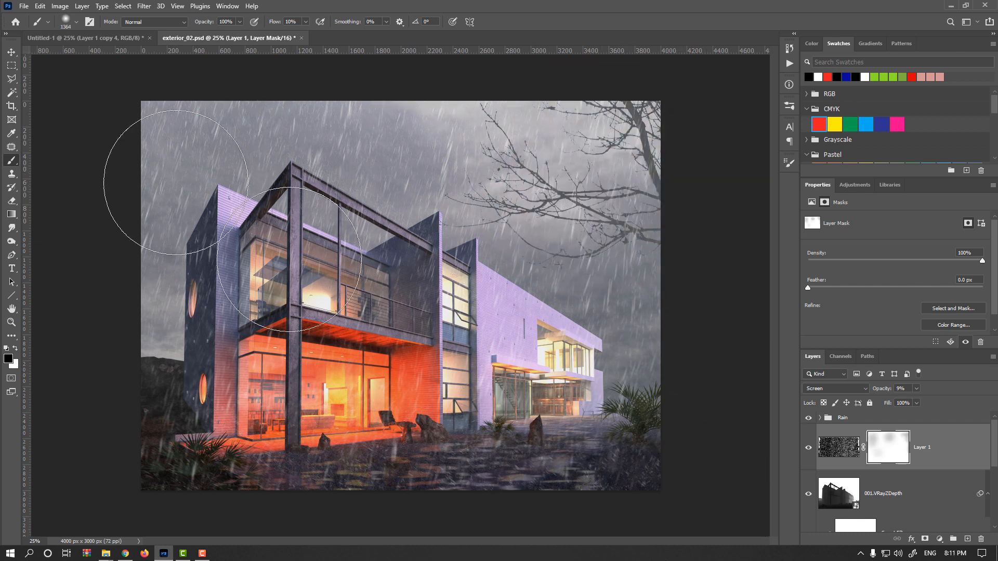
Group the noise layer with the Z-depth layer and name the group Mist
left_click(12, 53)
scroll(834, 474, "down", 1)
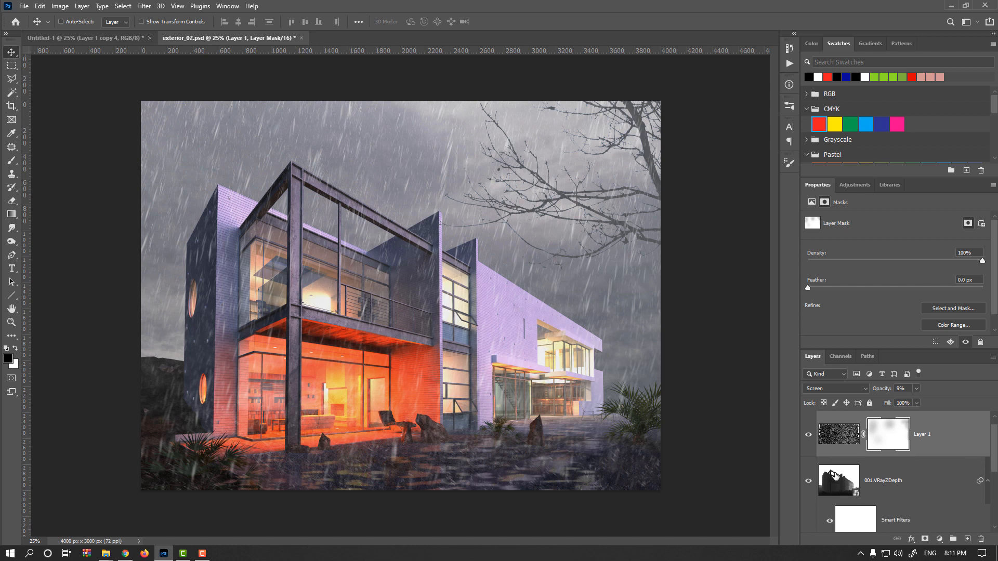
left_click(835, 487)
scroll(834, 488, "down", 3)
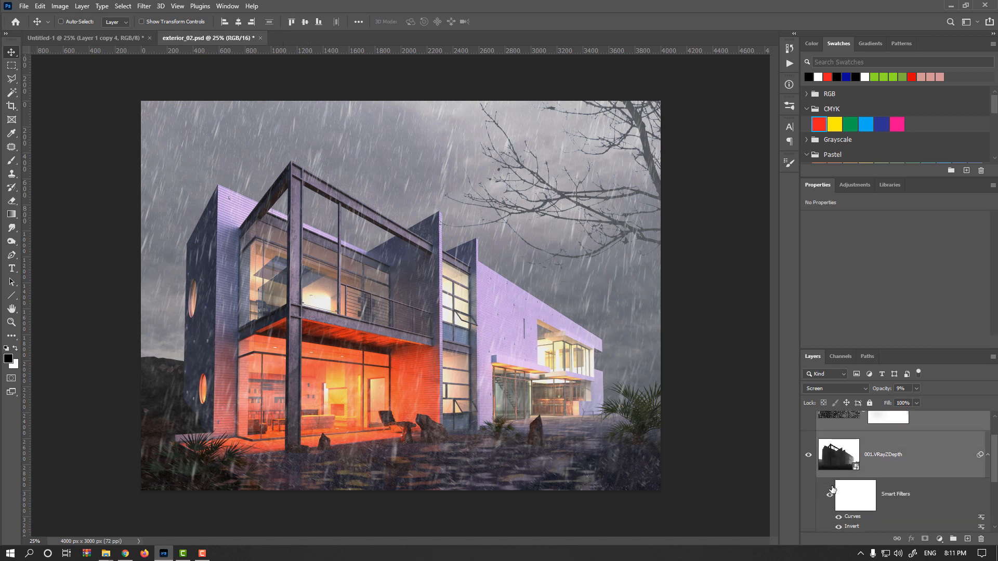
scroll(848, 452, "up", 3)
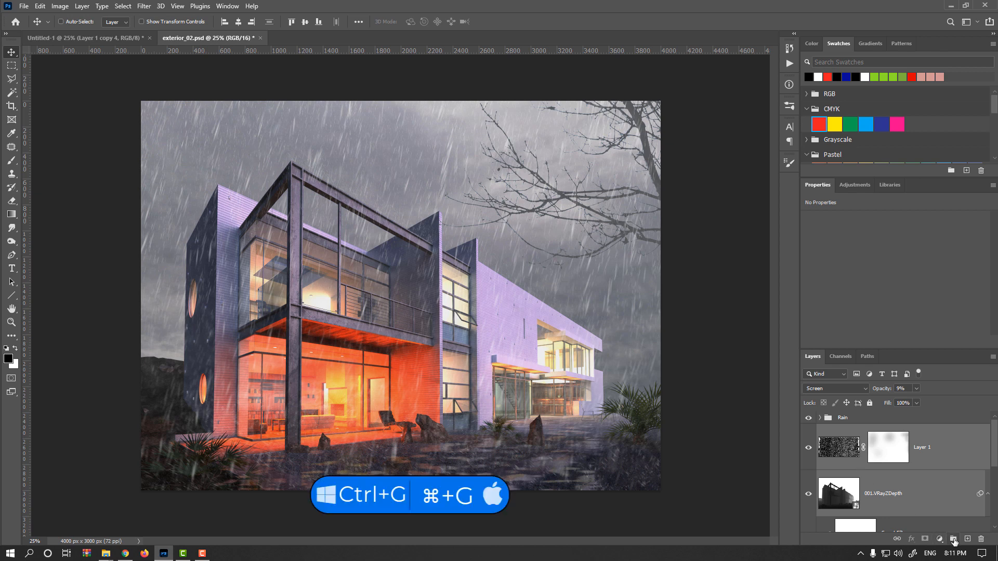
left_click(954, 539)
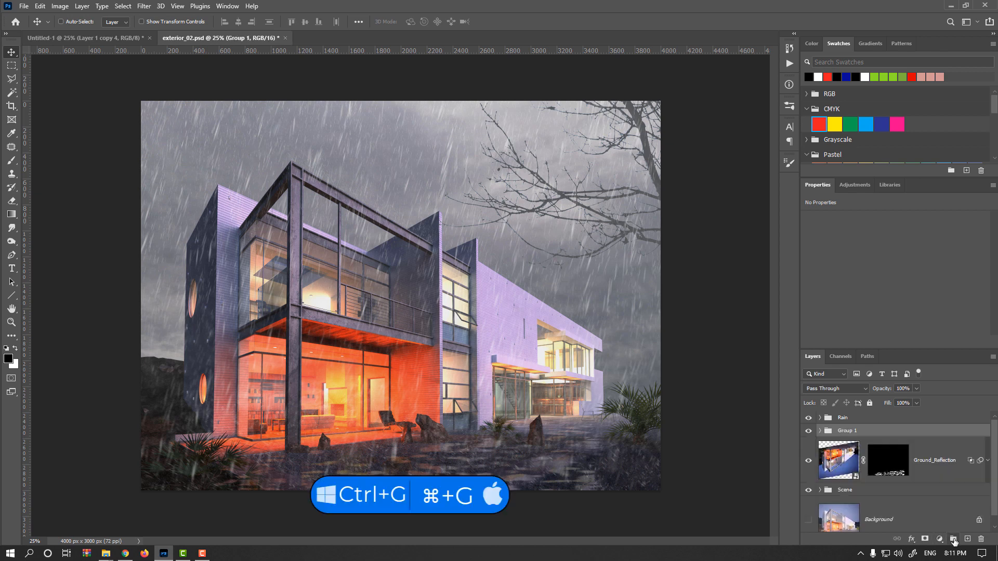
double_click(851, 431)
type("Mist")
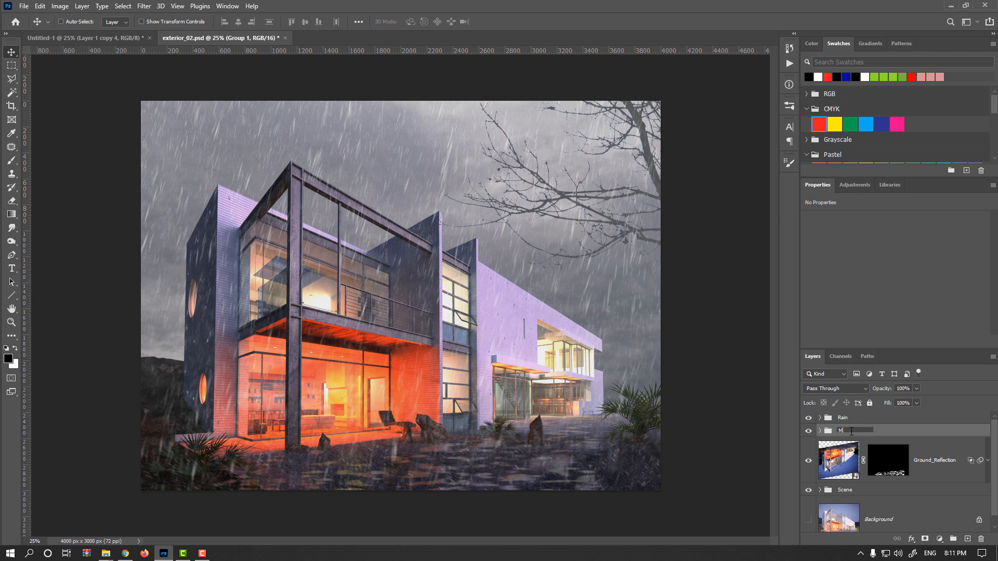
key("Return")
Set the Mist group's opacity to 49%, toggling its visibility to compare
left_click(809, 433)
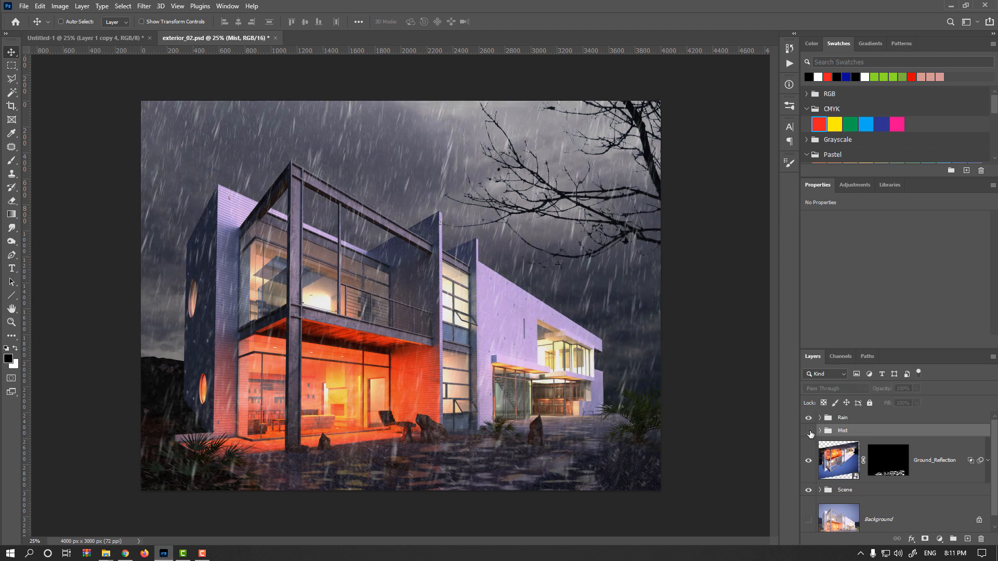
left_click(809, 433)
left_click(810, 433)
left_click(810, 432)
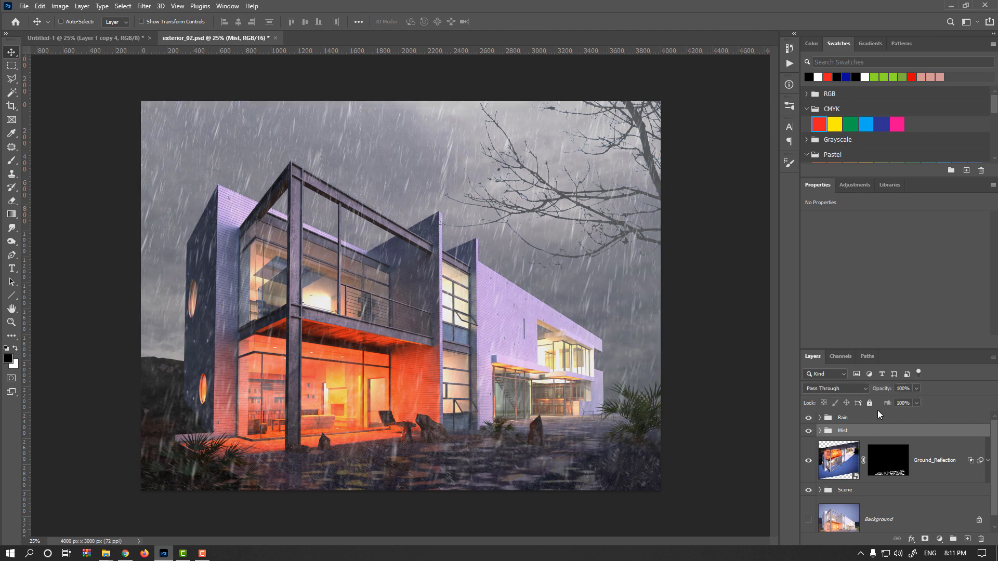
left_click_drag(886, 391, 873, 390)
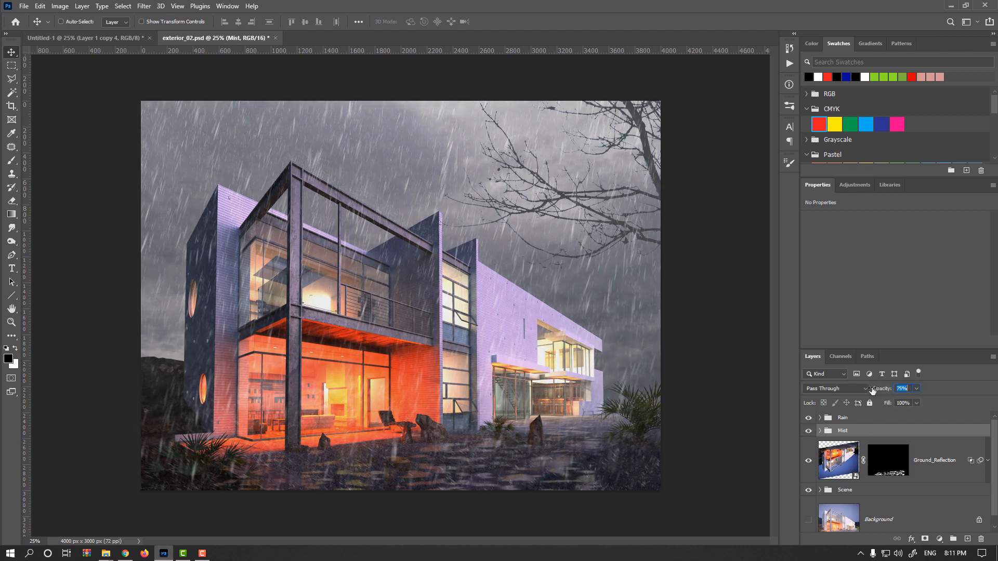
left_click(809, 431)
left_click(809, 431)
key("4")
key("9")
Open the Mist group and set the Z-depth layer's opacity to 50%
left_click(820, 431)
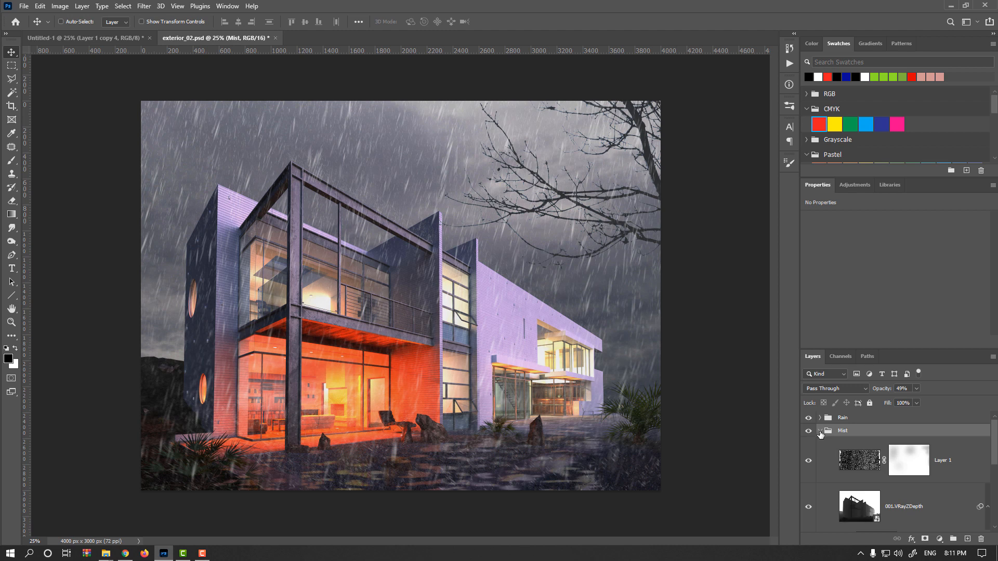
left_click(867, 503)
left_click(901, 390)
type("50")
key("Return")
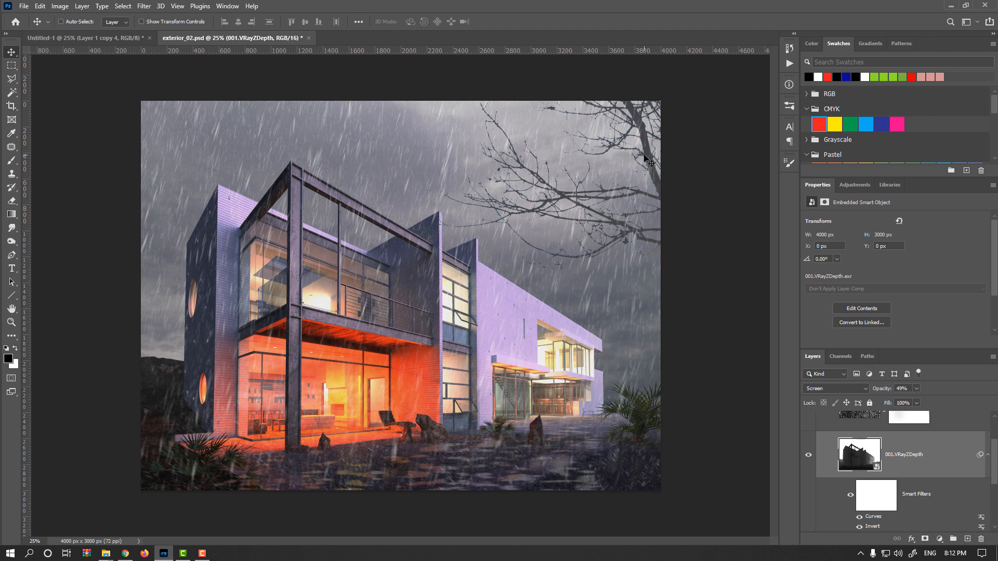
Duplicate the flock tree layer inside the Scene group and move the copy above the Mist group, just below Rain
scroll(833, 425, "up", 3)
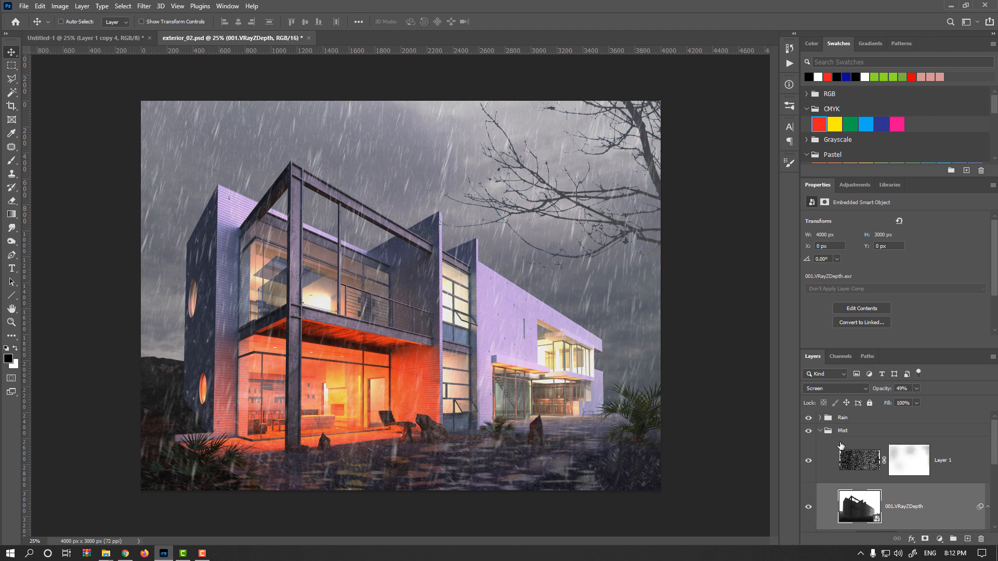
left_click(821, 432)
scroll(841, 474, "down", 1)
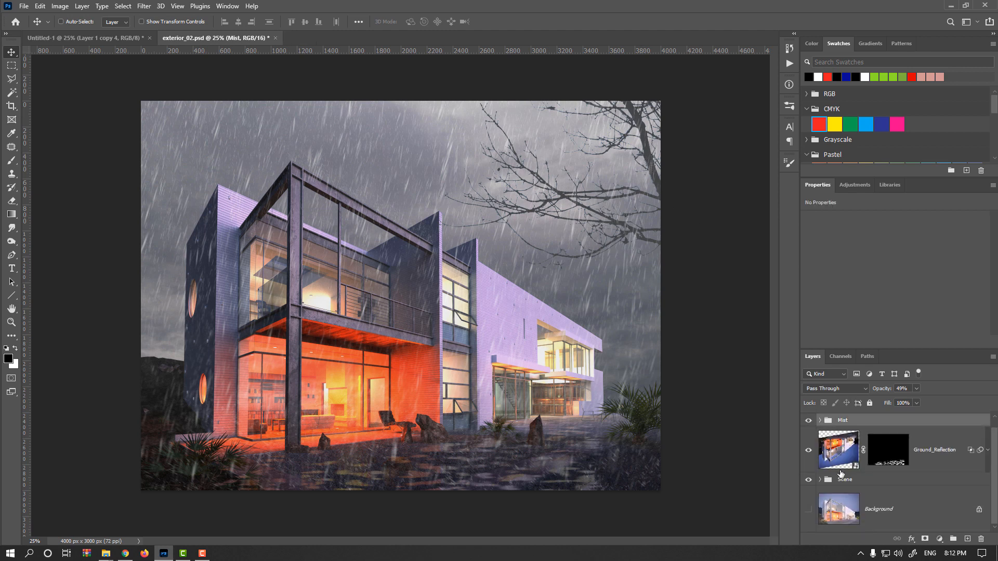
left_click(820, 480)
scroll(878, 492, "down", 2)
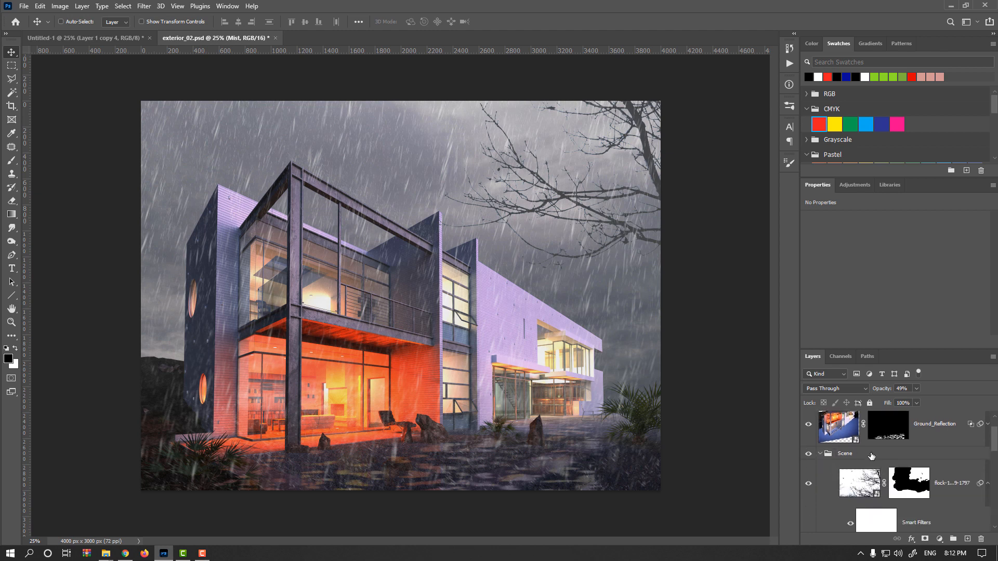
left_click_drag(862, 488, 968, 539)
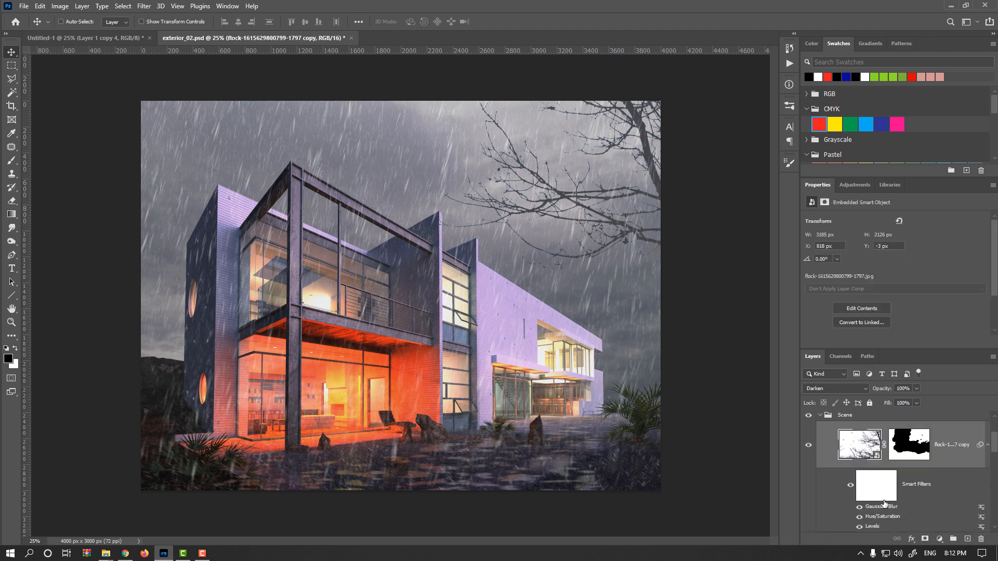
left_click_drag(863, 484, 865, 425)
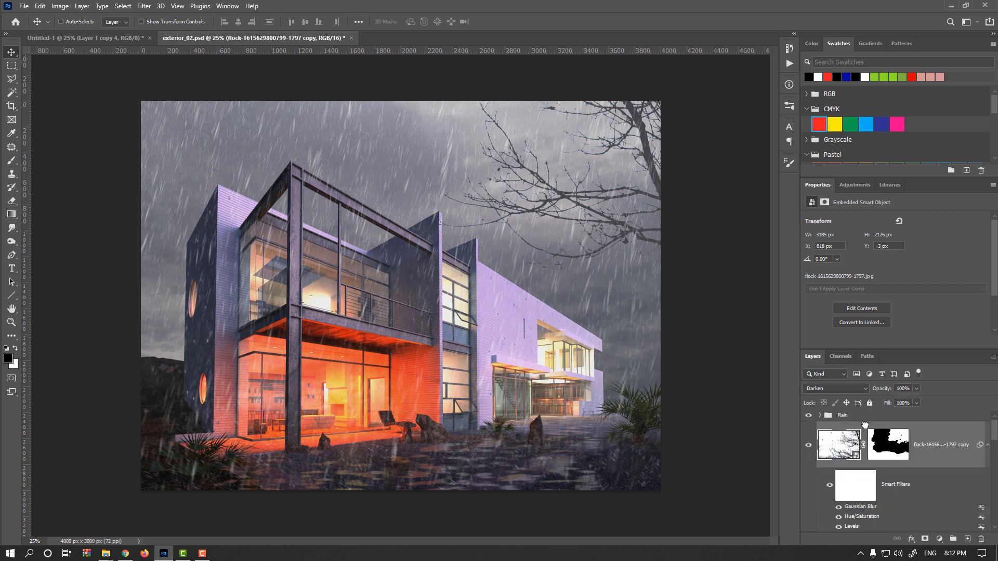
Set the tree copy's opacity to 70%, toggling its visibility to compare
left_click(809, 446)
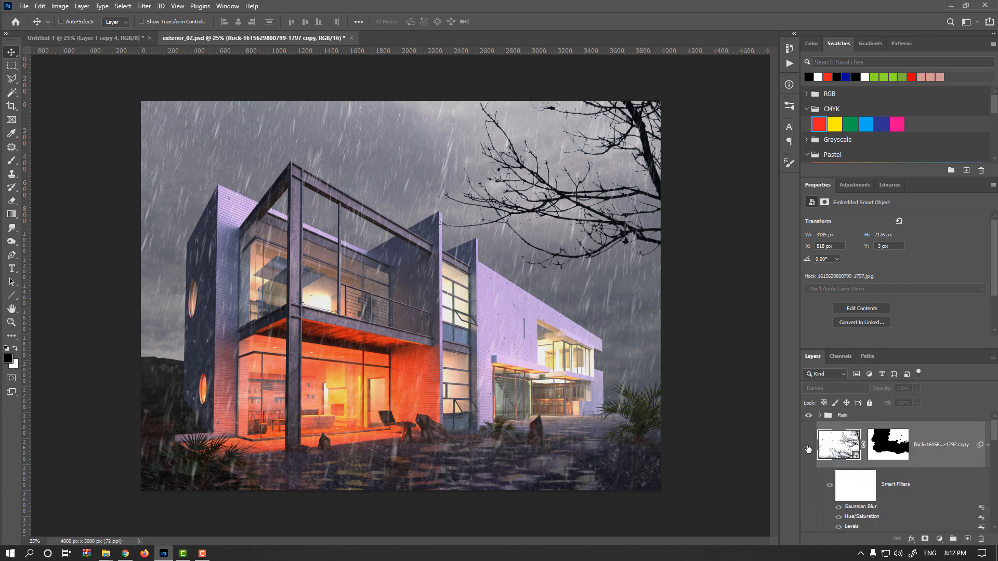
left_click(808, 446)
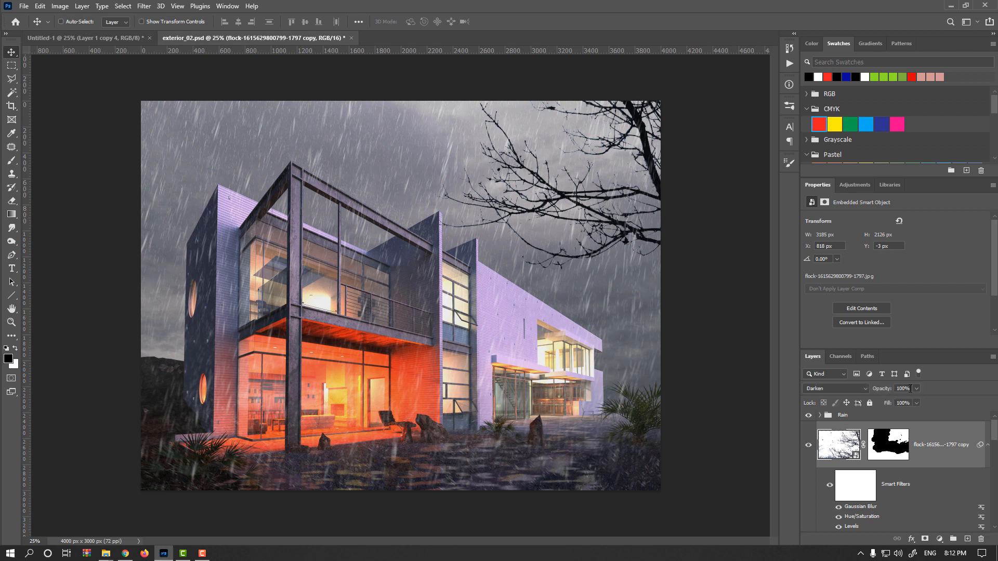
type("80")
key("Return")
left_click(809, 447)
left_click(809, 447)
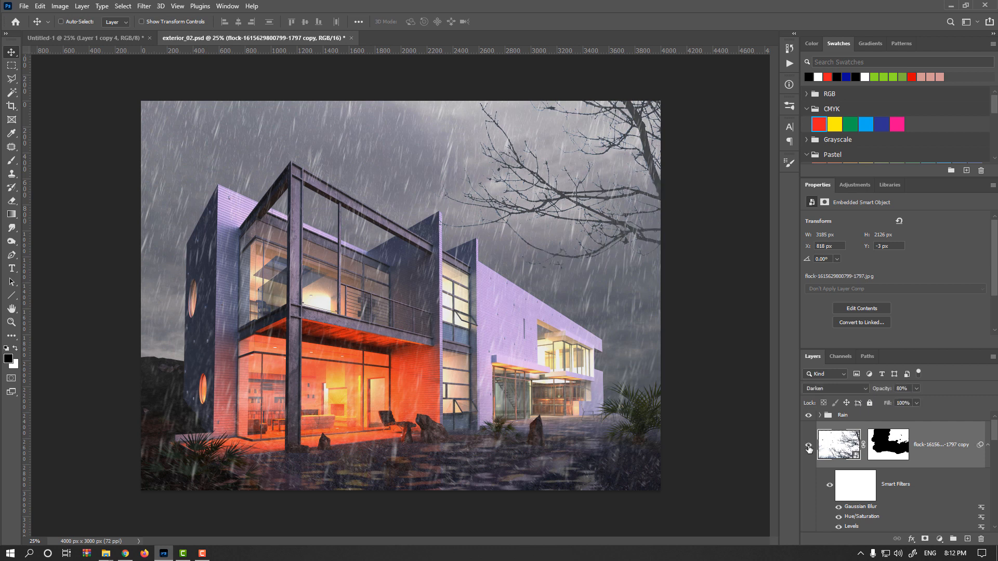
left_click(908, 389)
type("70")
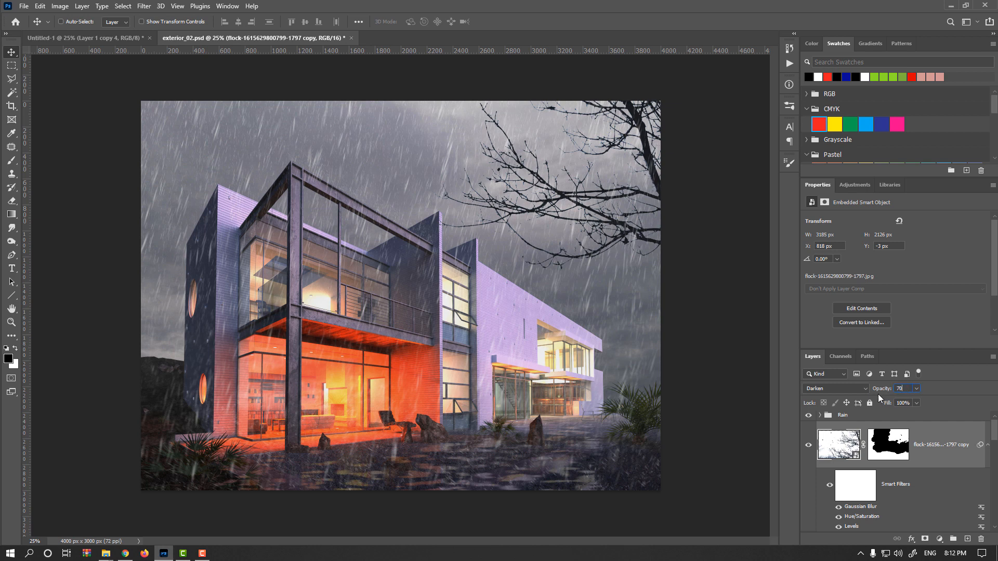
left_click(809, 446)
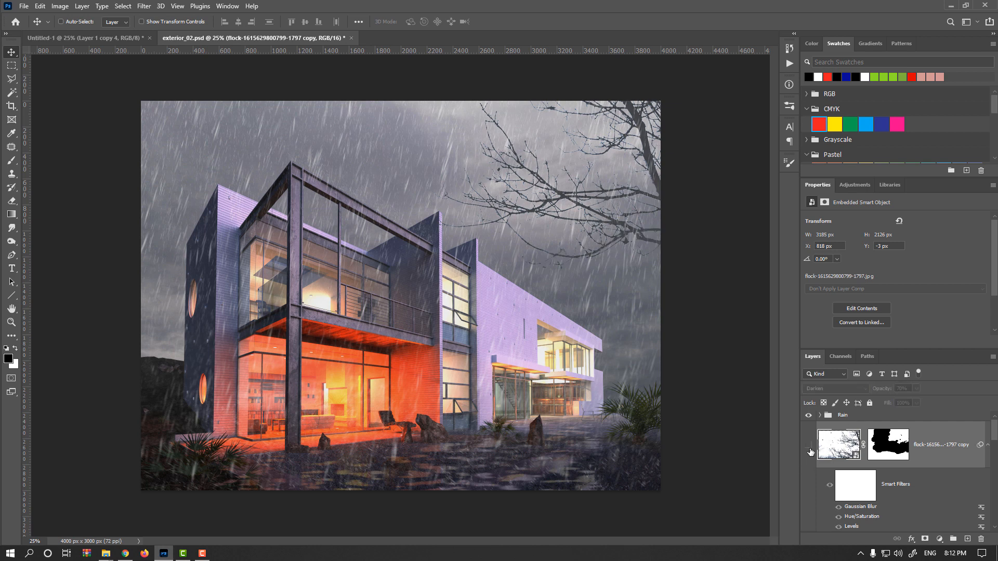